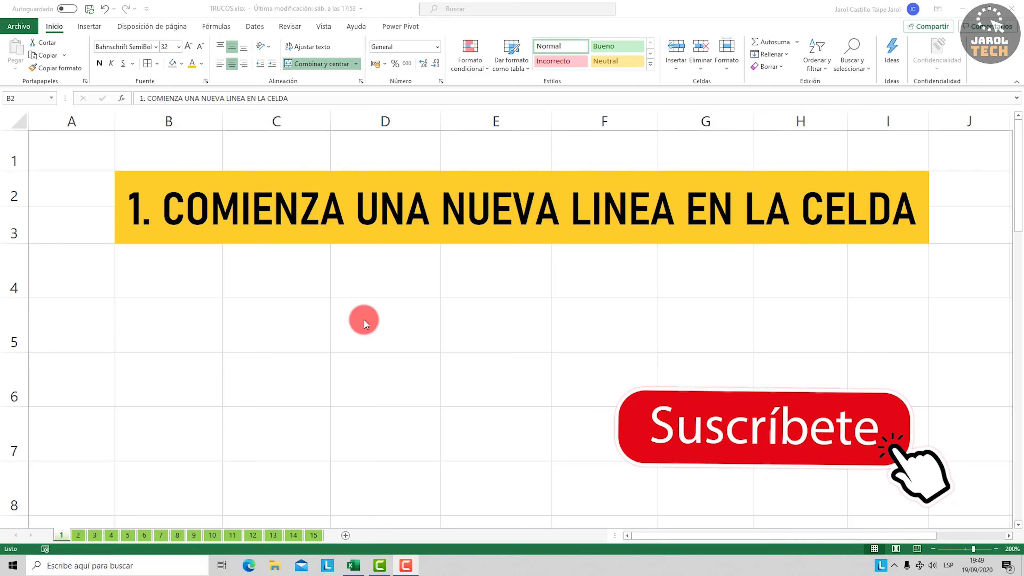
Step: Enter a first name and a surname on two lines in cell E5
{"action": "left_click", "coordinate": [309, 211]}
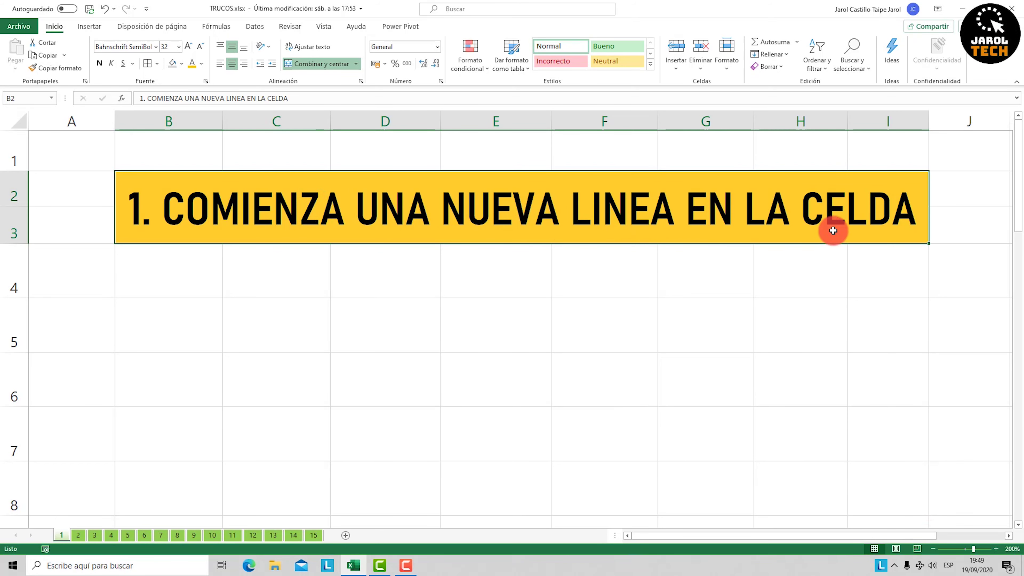
{"action": "left_click", "coordinate": [503, 329]}
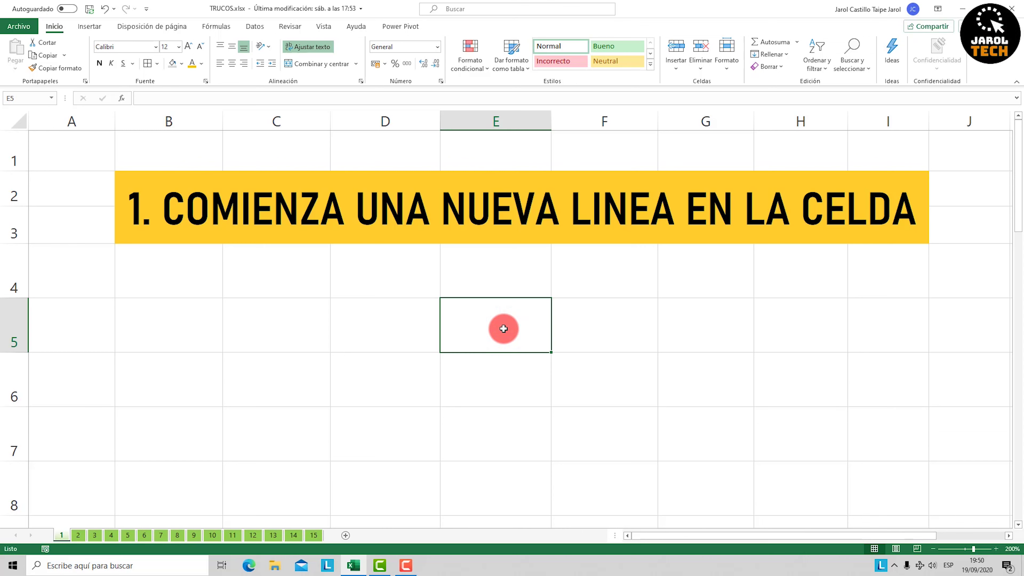
{"action": "type", "text": "JAROL"}
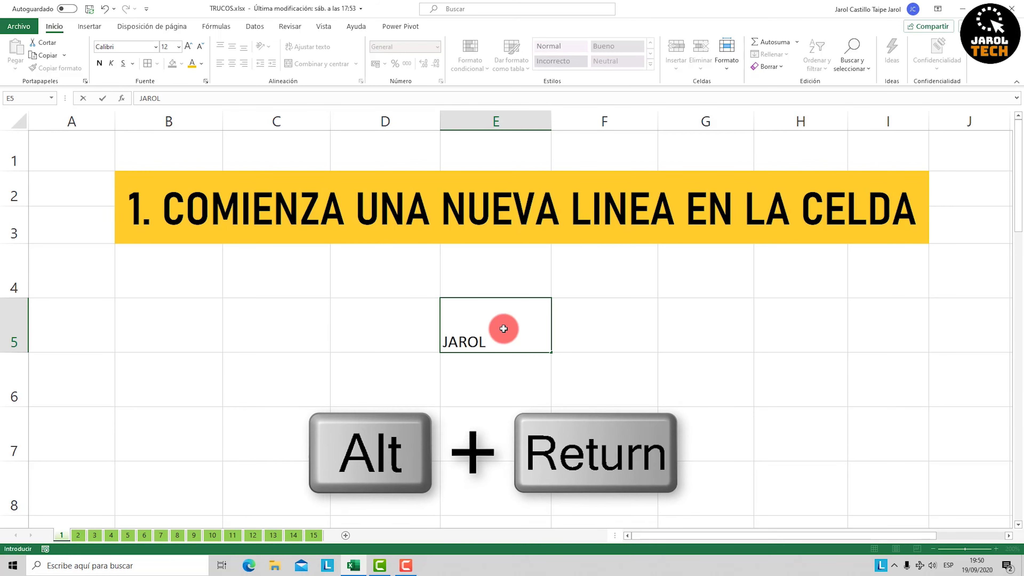
{"action": "key", "text": "alt+Return"}
{"action": "type", "text": "CASTILLO"}
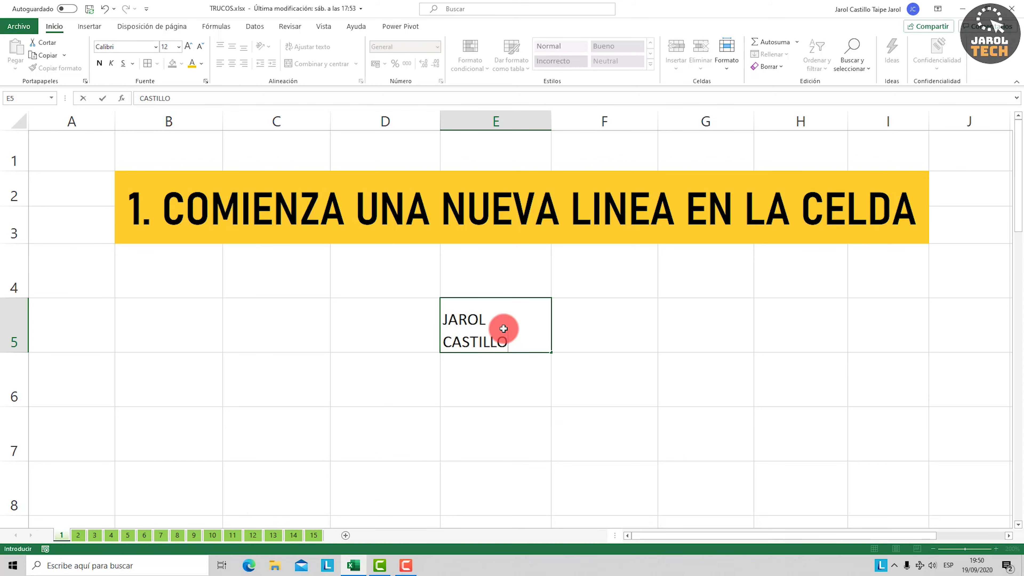
{"action": "key", "text": "Return"}
{"action": "left_click", "coordinate": [504, 329]}
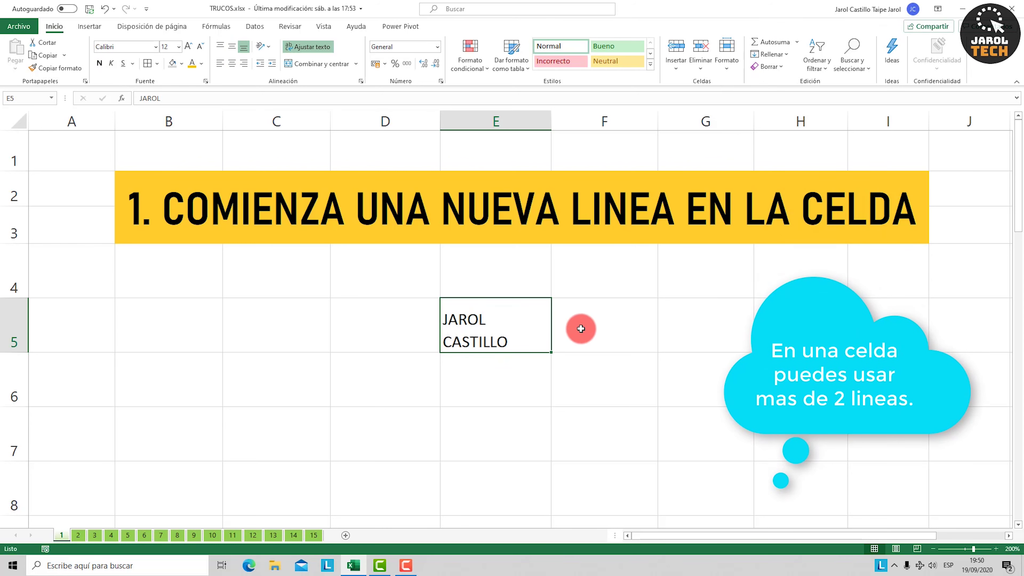
Step: Enter 2019 and 2020 on two lines in cell F5, then compare it with E5
{"action": "left_click", "coordinate": [591, 327]}
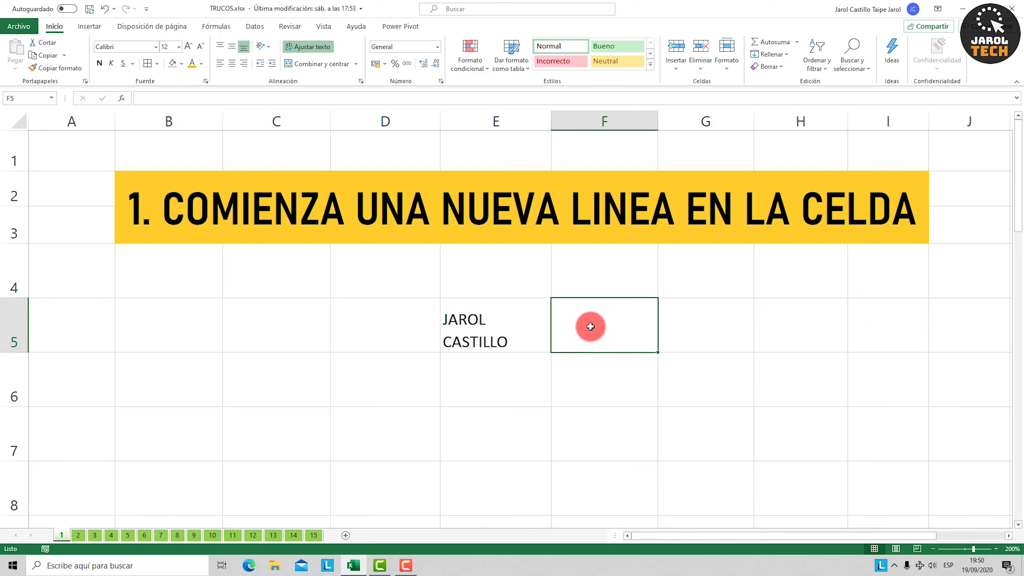
{"action": "type", "text": "2019"}
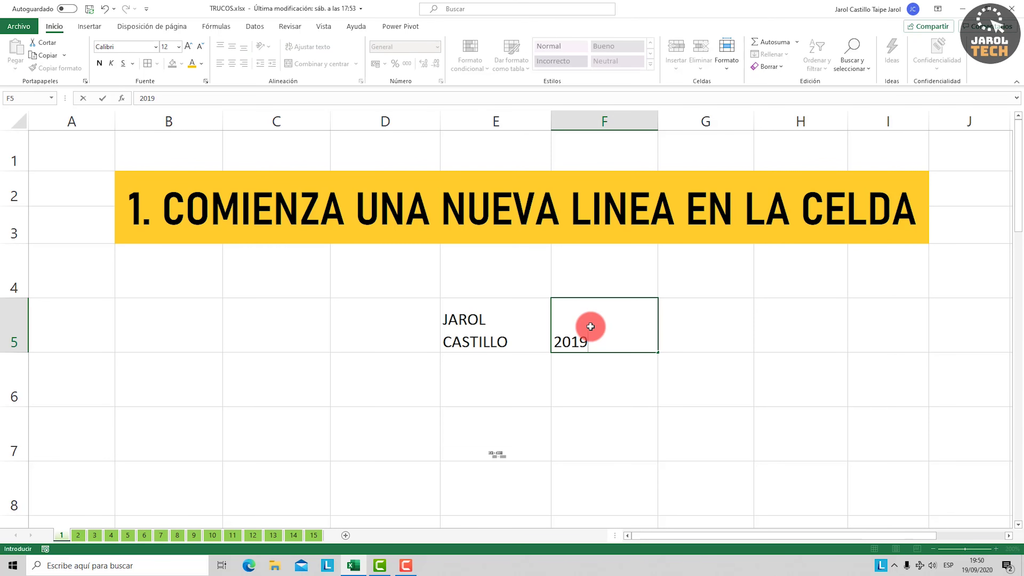
{"action": "key", "text": "alt+Return"}
{"action": "type", "text": "2020"}
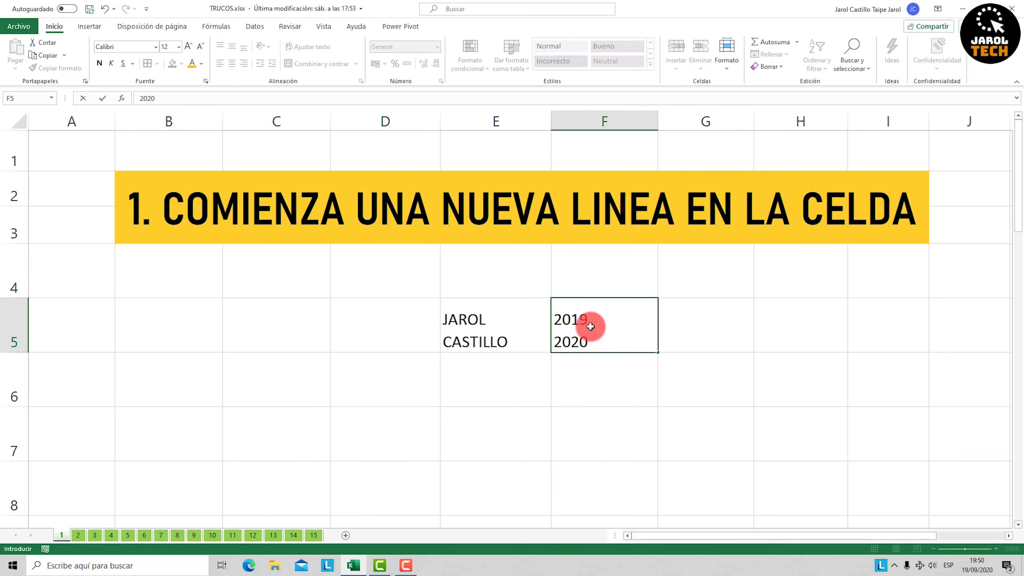
{"action": "key", "text": "Return"}
{"action": "left_click", "coordinate": [588, 327]}
{"action": "left_click", "coordinate": [506, 328]}
{"action": "left_click", "coordinate": [576, 325]}
{"action": "left_click", "coordinate": [521, 329]}
{"action": "left_click", "coordinate": [567, 327]}
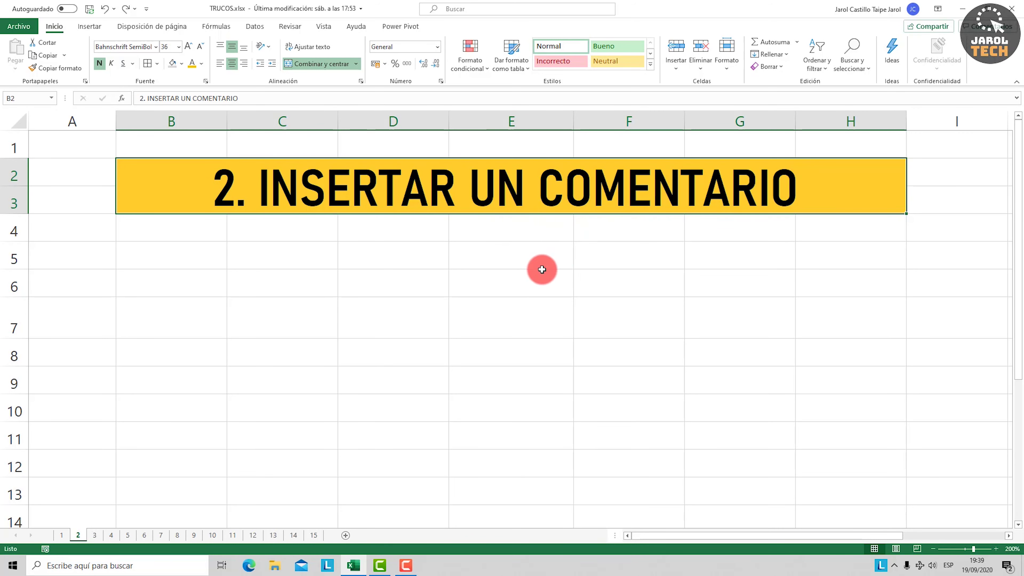
Step: Add a note to cell E7 with Shift+F2 and set it to stay permanently visible
{"action": "left_click", "coordinate": [506, 313]}
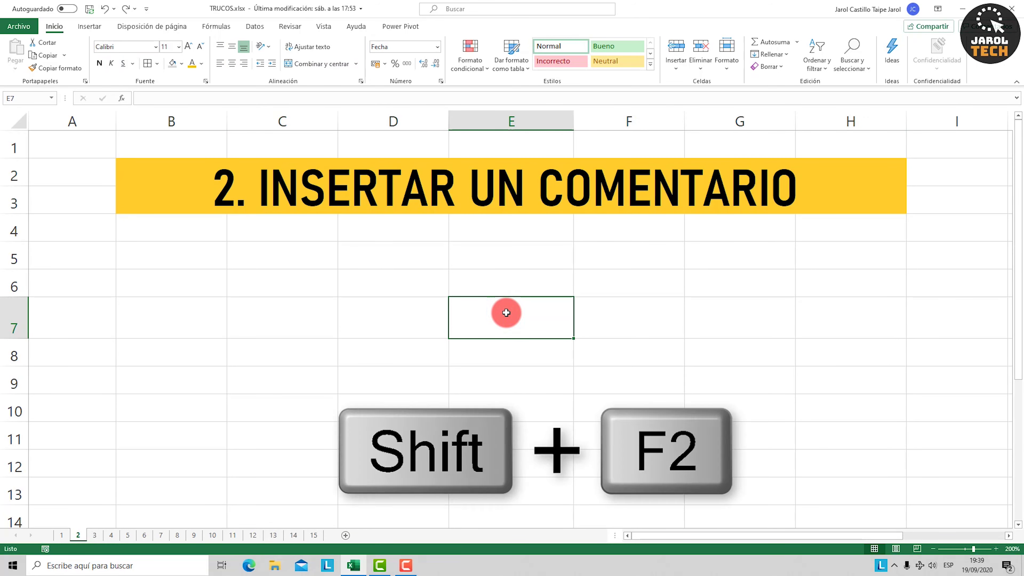
{"action": "key", "text": "shift+F2"}
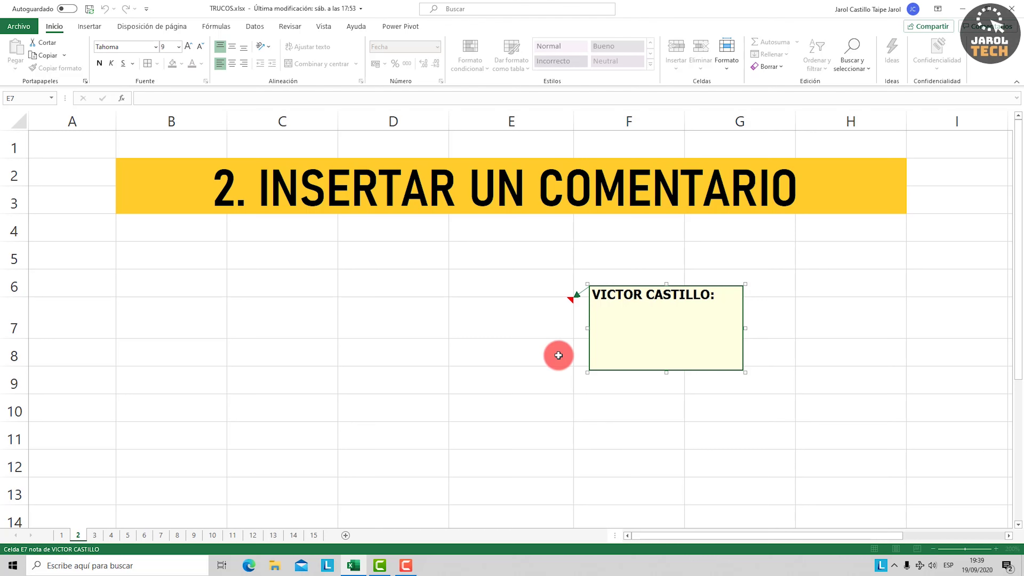
{"action": "left_click", "coordinate": [546, 360]}
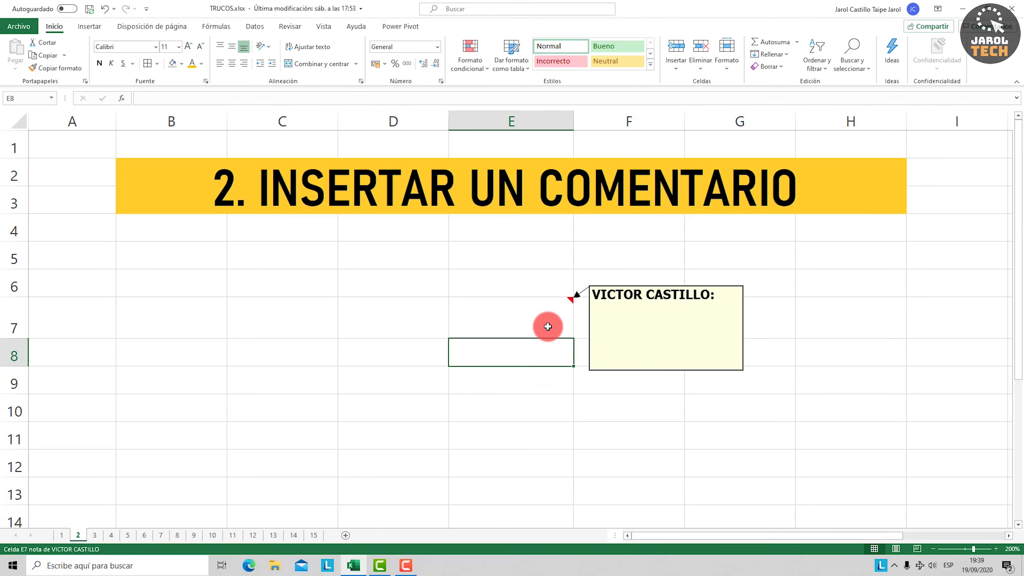
{"action": "left_click", "coordinate": [548, 323]}
{"action": "right_click", "coordinate": [539, 319]}
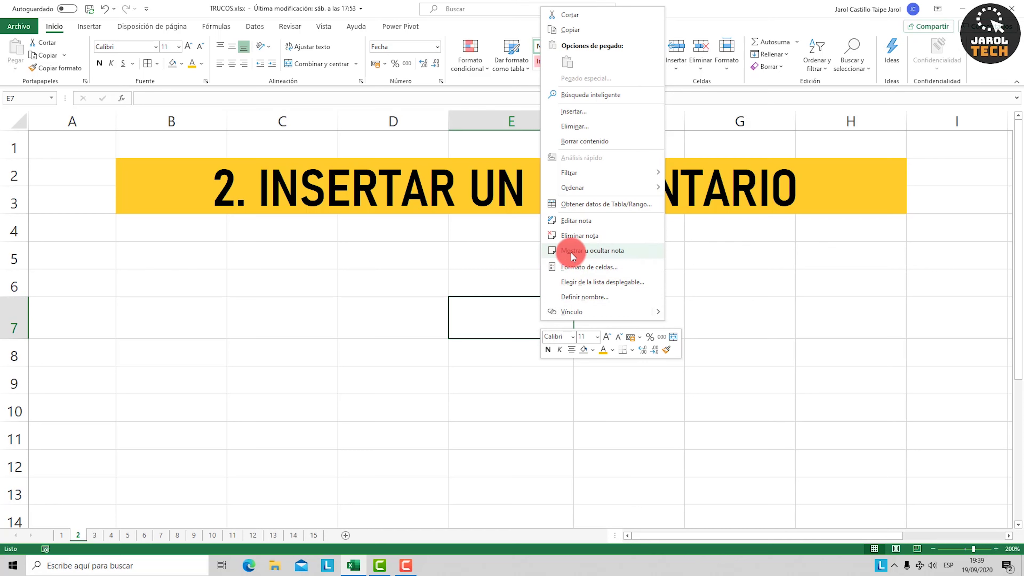
{"action": "left_click", "coordinate": [602, 251]}
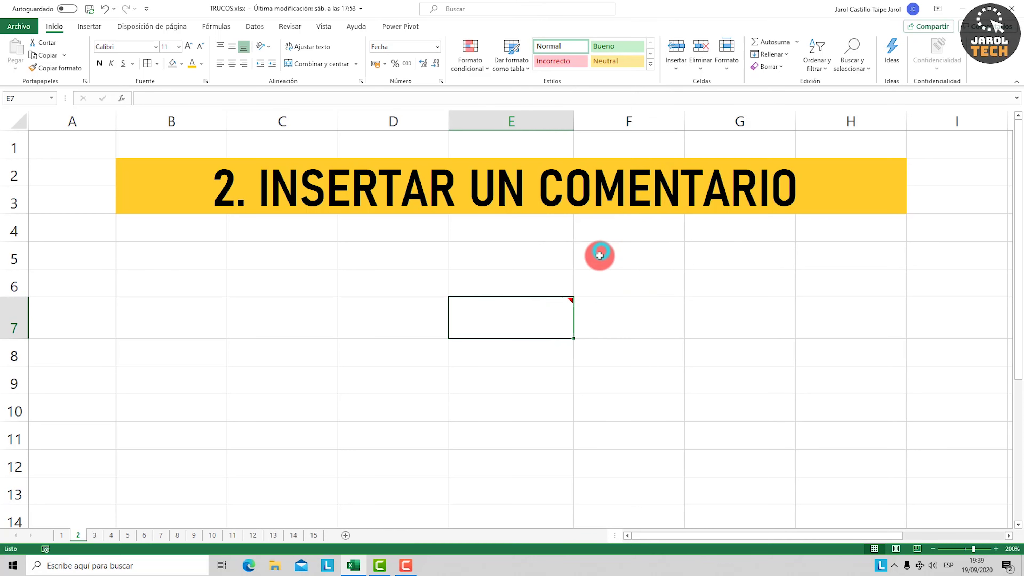
{"action": "left_click", "coordinate": [534, 395]}
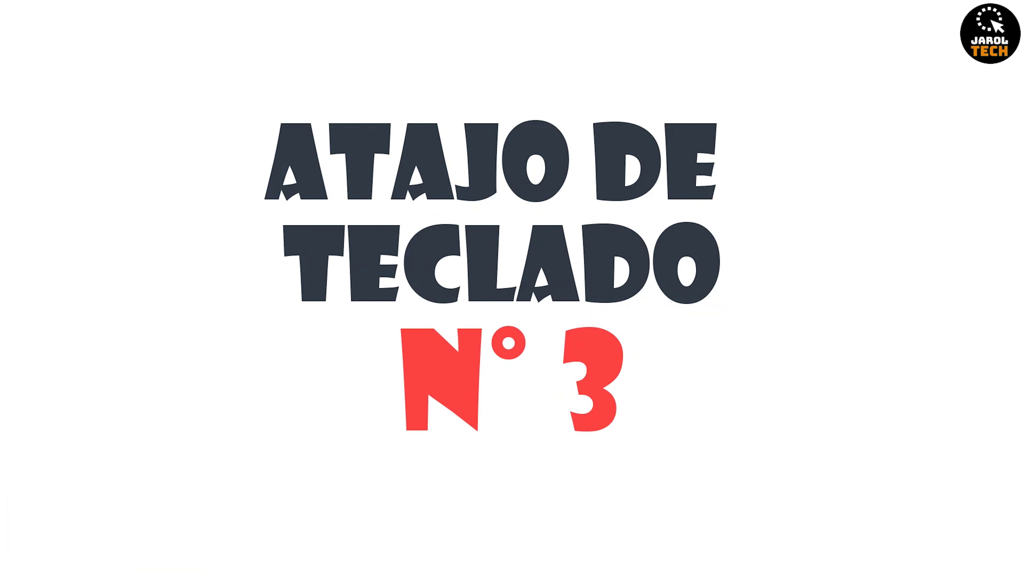
Step: Enter today's date, 19/09/2020, in cell E7 using Ctrl+comma
{"action": "left_click", "coordinate": [238, 191]}
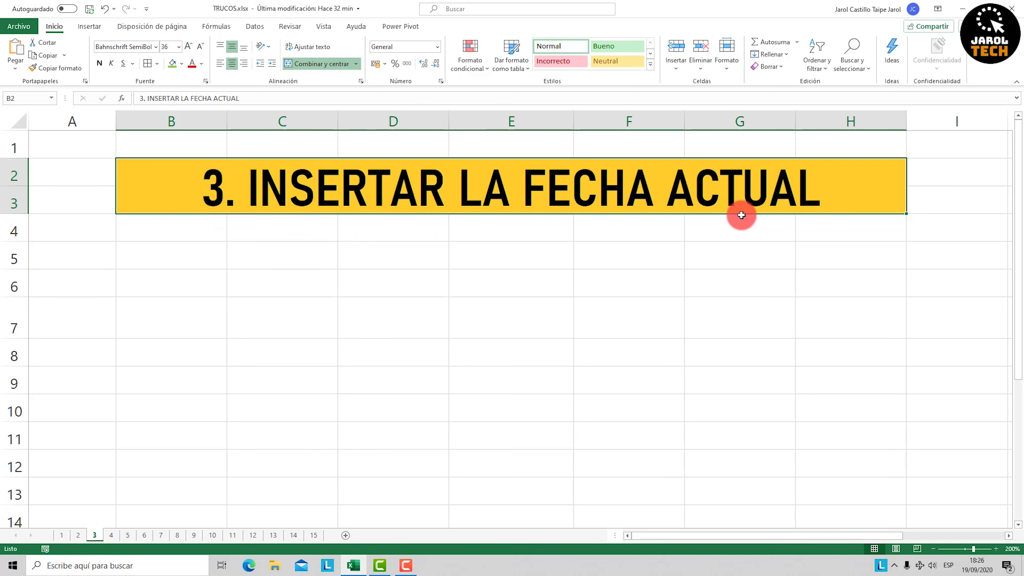
{"action": "left_click", "coordinate": [533, 317]}
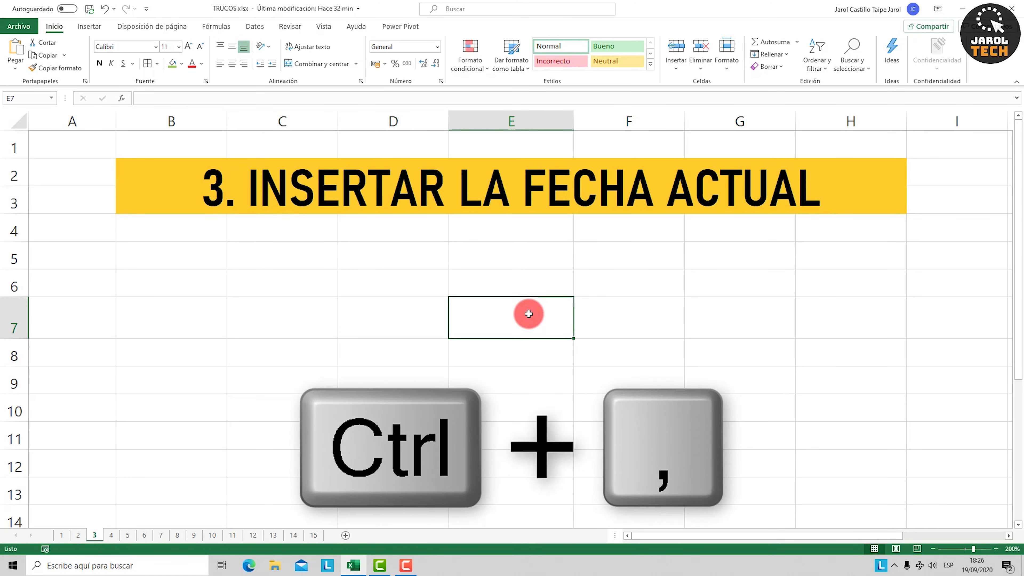
{"action": "key", "text": "ctrl+comma"}
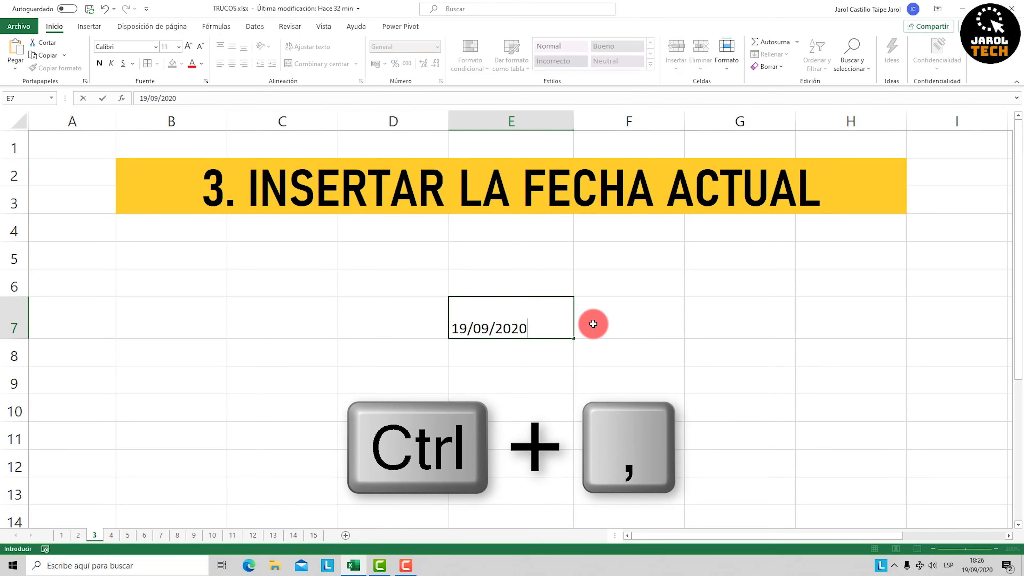
{"action": "left_click", "coordinate": [594, 323]}
{"action": "left_click", "coordinate": [538, 317]}
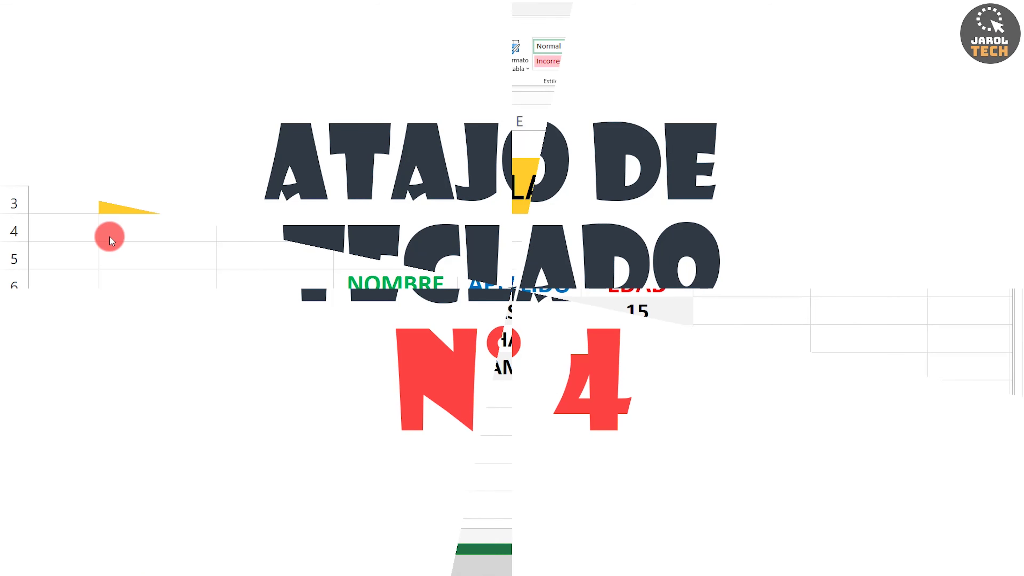
Step: Select the NOMBRE/APELLIDO/EDAD table range D6:F9
{"action": "left_click", "coordinate": [124, 211]}
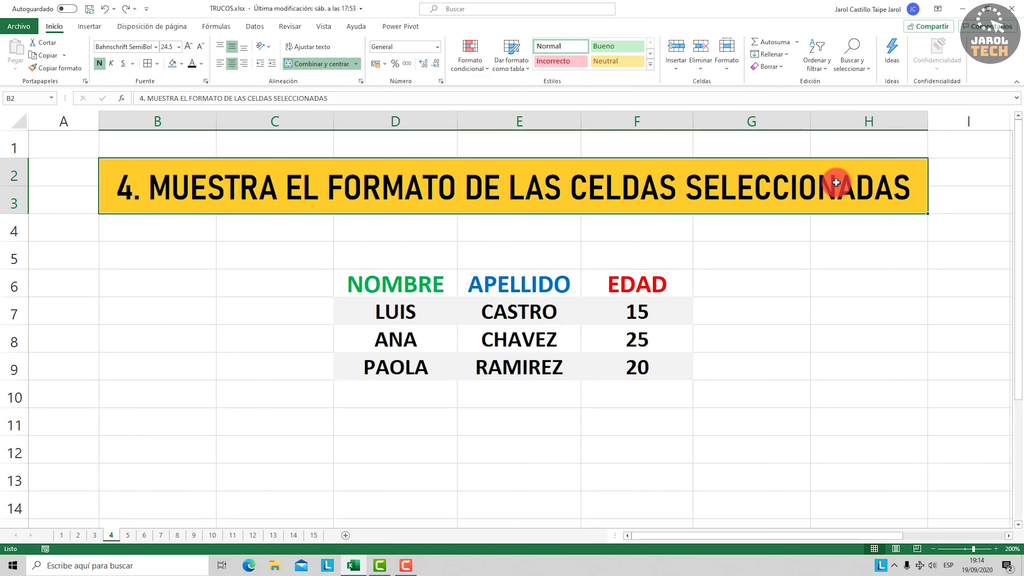
{"action": "left_click_drag", "start_coordinate": [430, 282], "coordinate": [646, 363]}
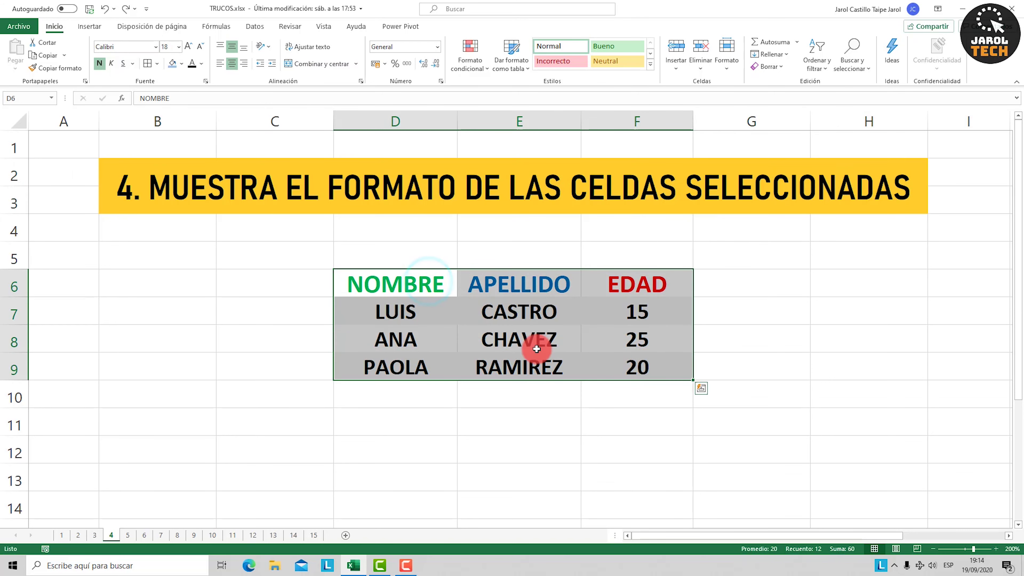
{"action": "left_click_drag", "start_coordinate": [423, 288], "coordinate": [626, 367]}
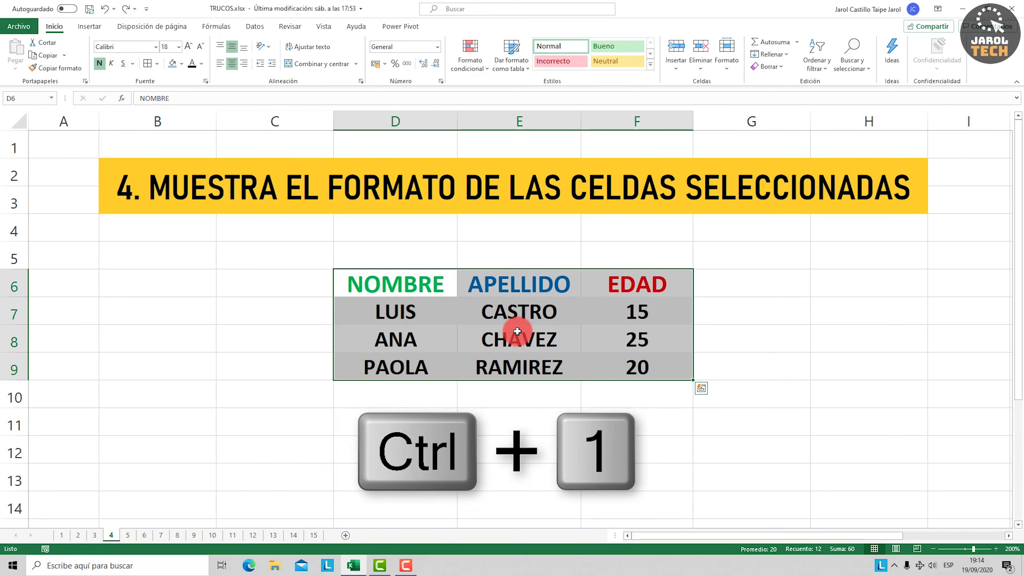
Step: In Format Cells (Ctrl+1), give the table yellow inner and outline borders
{"action": "key", "text": "ctrl+1"}
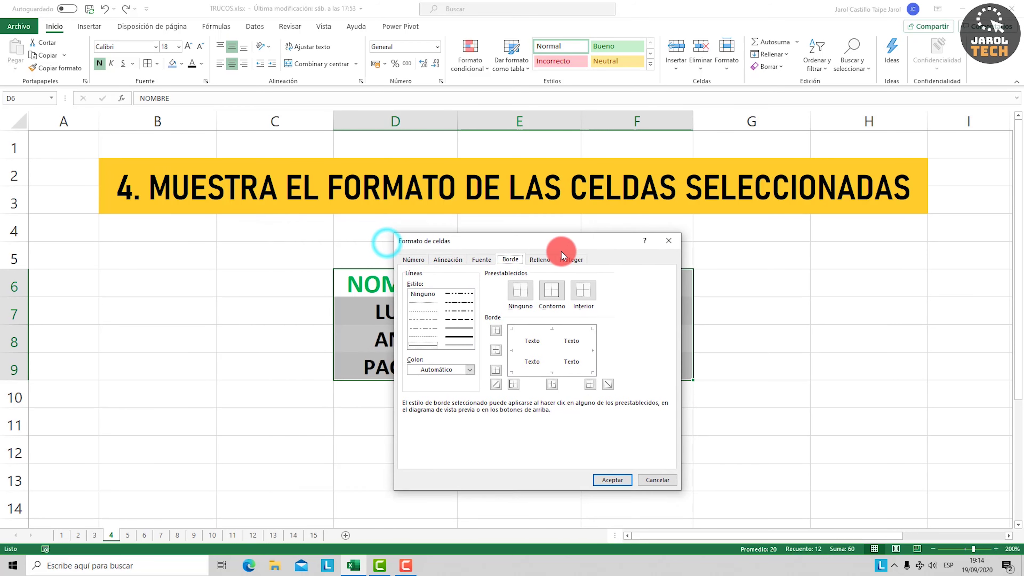
{"action": "left_click_drag", "start_coordinate": [387, 244], "coordinate": [482, 245]}
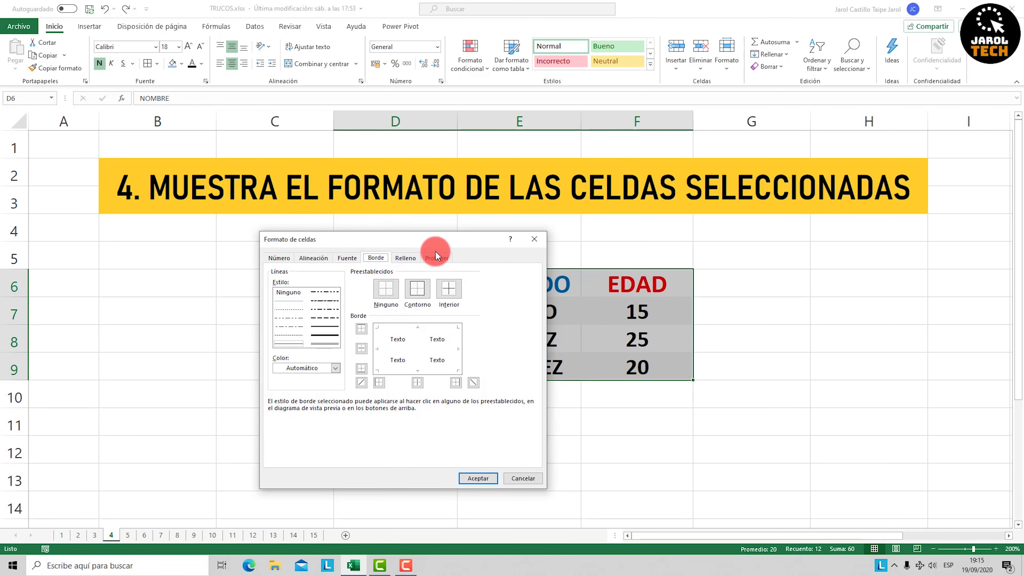
{"action": "left_click", "coordinate": [456, 300]}
{"action": "left_click", "coordinate": [427, 302]}
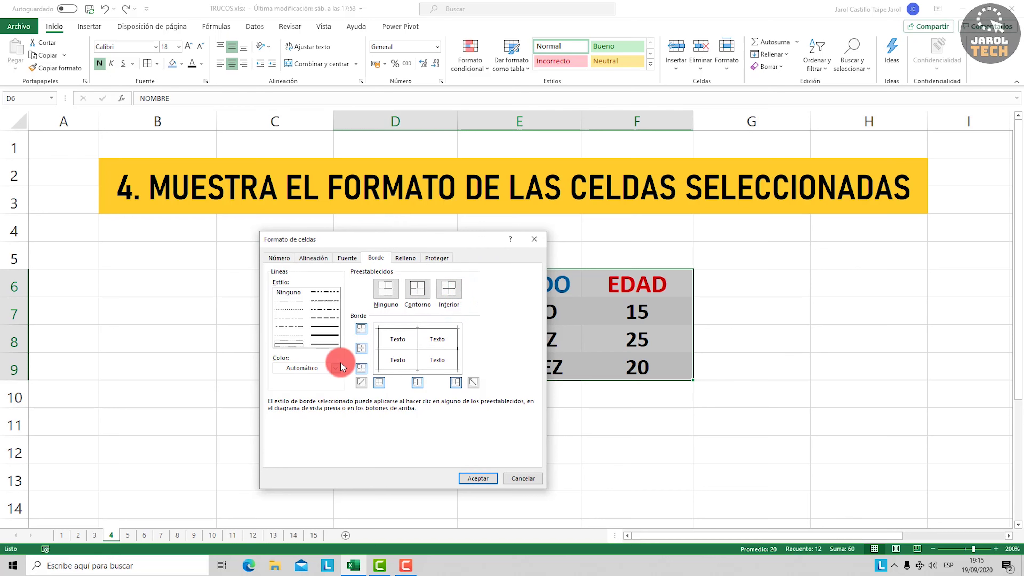
{"action": "left_click", "coordinate": [335, 368]}
{"action": "left_click", "coordinate": [308, 483]}
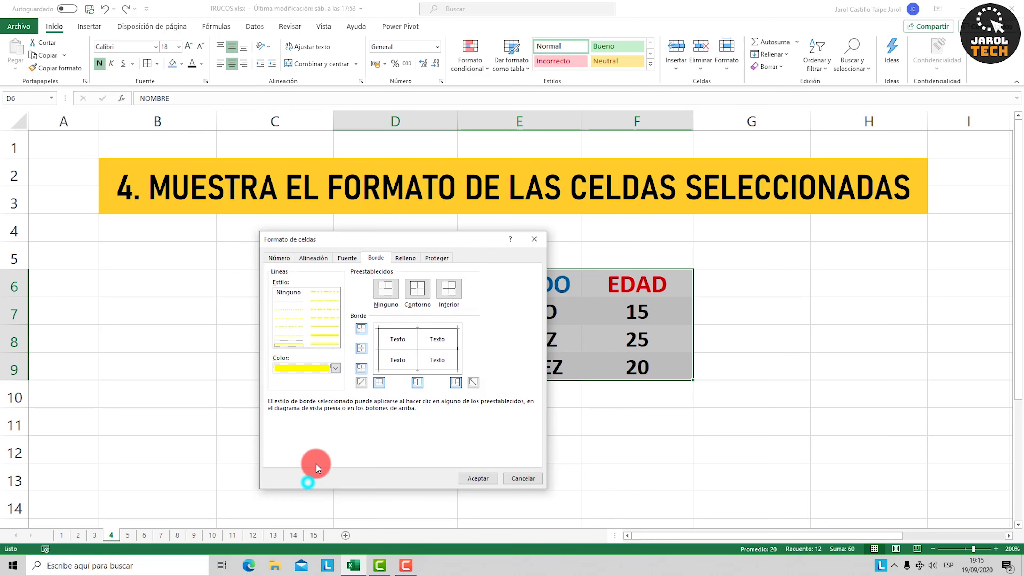
{"action": "left_click", "coordinate": [418, 289]}
{"action": "left_click", "coordinate": [449, 289]}
Step: Look over the Fill and Protection options and set the font style to bold
{"action": "left_click", "coordinate": [413, 259]}
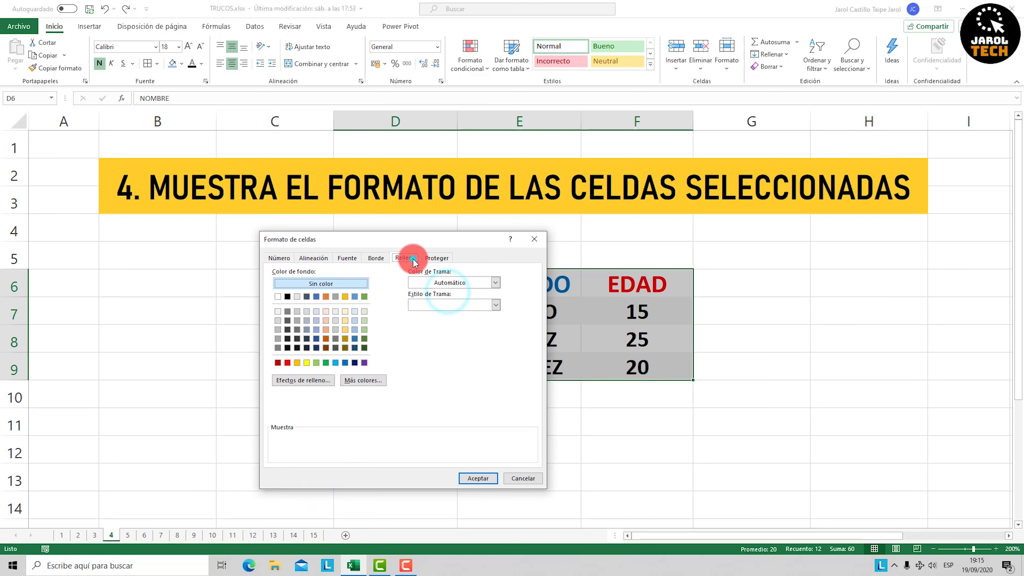
{"action": "left_click", "coordinate": [434, 260]}
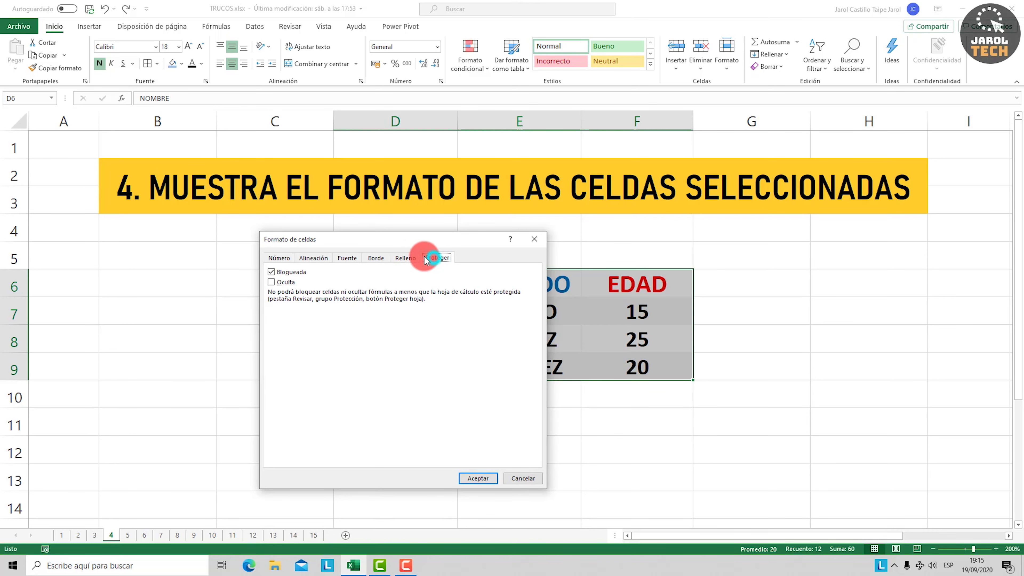
{"action": "left_click", "coordinate": [376, 257]}
{"action": "left_click", "coordinate": [347, 258]}
{"action": "left_click", "coordinate": [426, 306]}
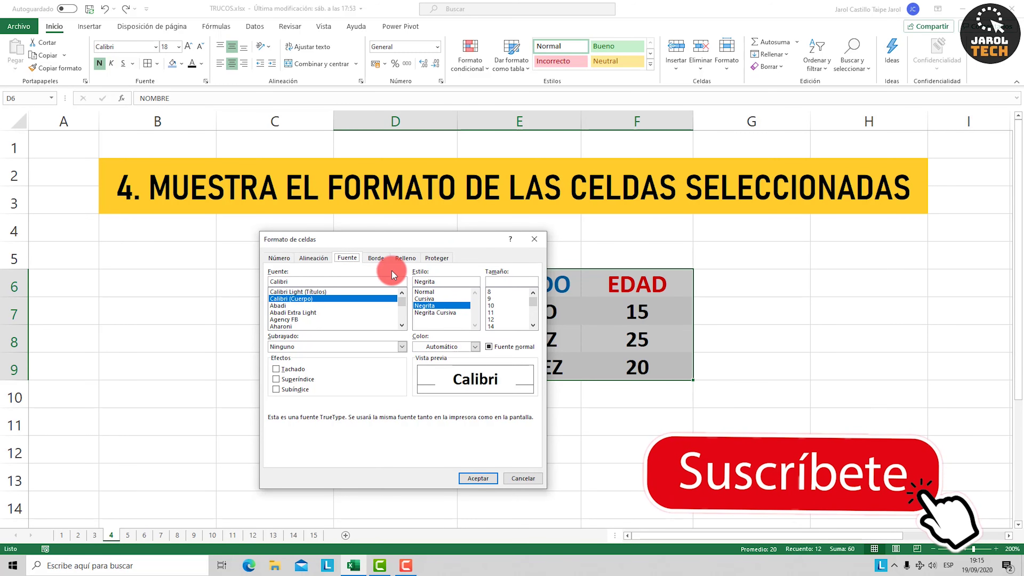
Step: Review the Alignment and Number tabs, close Format Cells, and reselect the table
{"action": "left_click", "coordinate": [318, 258]}
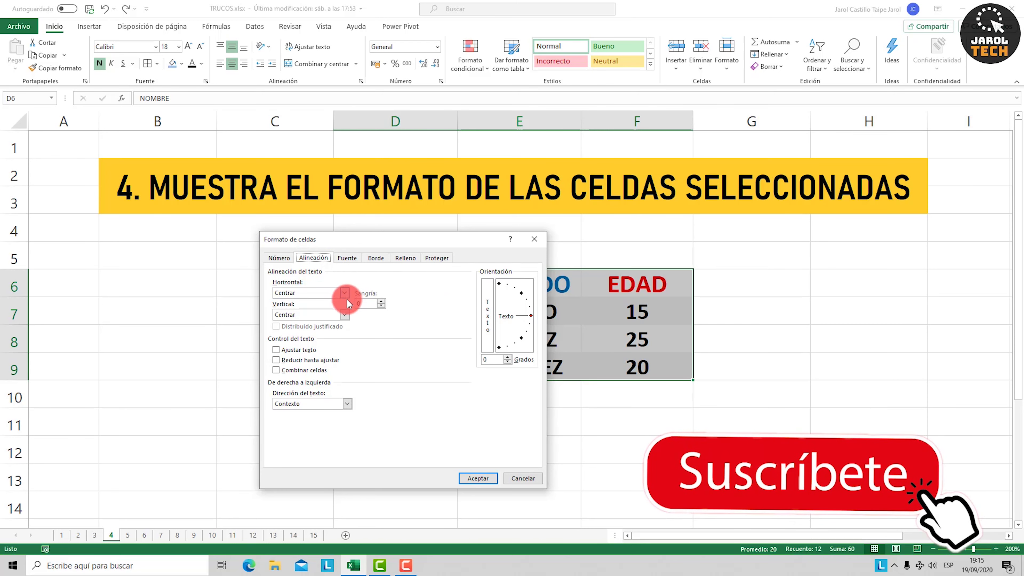
{"action": "left_click", "coordinate": [282, 258]}
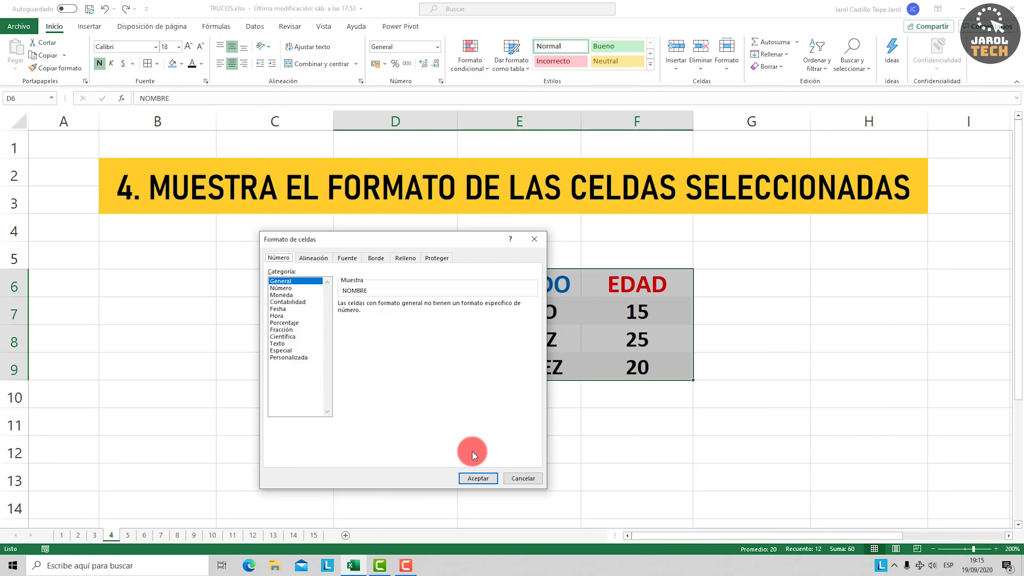
{"action": "left_click", "coordinate": [476, 480]}
{"action": "mouse_move", "coordinate": [412, 280]}
{"action": "left_mouse_down"}
{"action": "mouse_move", "coordinate": [494, 300]}
{"action": "mouse_move", "coordinate": [608, 370]}
{"action": "left_mouse_up"}
{"action": "mouse_move", "coordinate": [434, 284]}
{"action": "left_mouse_down"}
{"action": "mouse_move", "coordinate": [615, 348]}
{"action": "mouse_move", "coordinate": [622, 366]}
{"action": "left_mouse_up"}
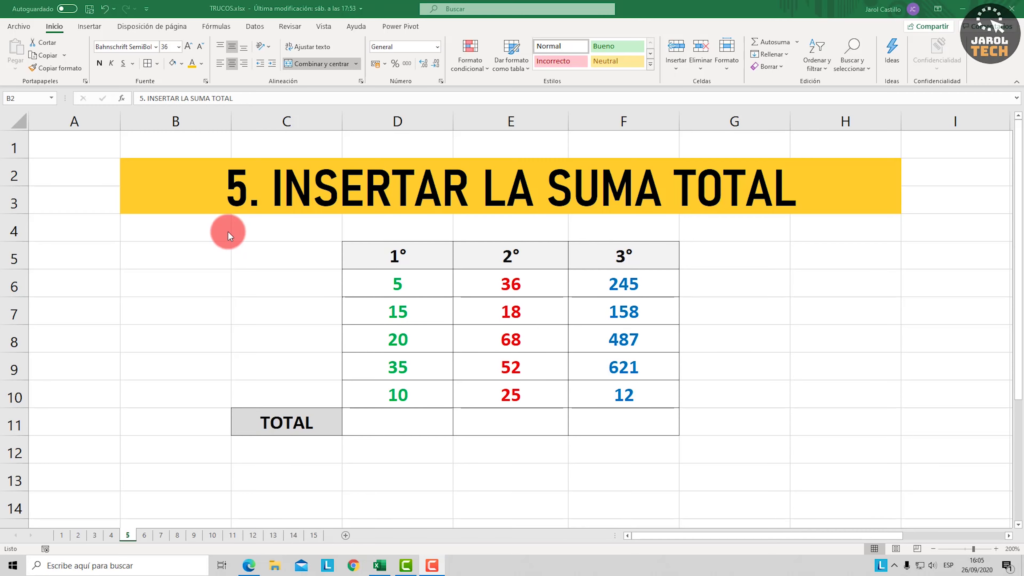
Step: Select D6:D11 and AutoSum the 1° column to get 85 in D11
{"action": "left_click", "coordinate": [242, 180]}
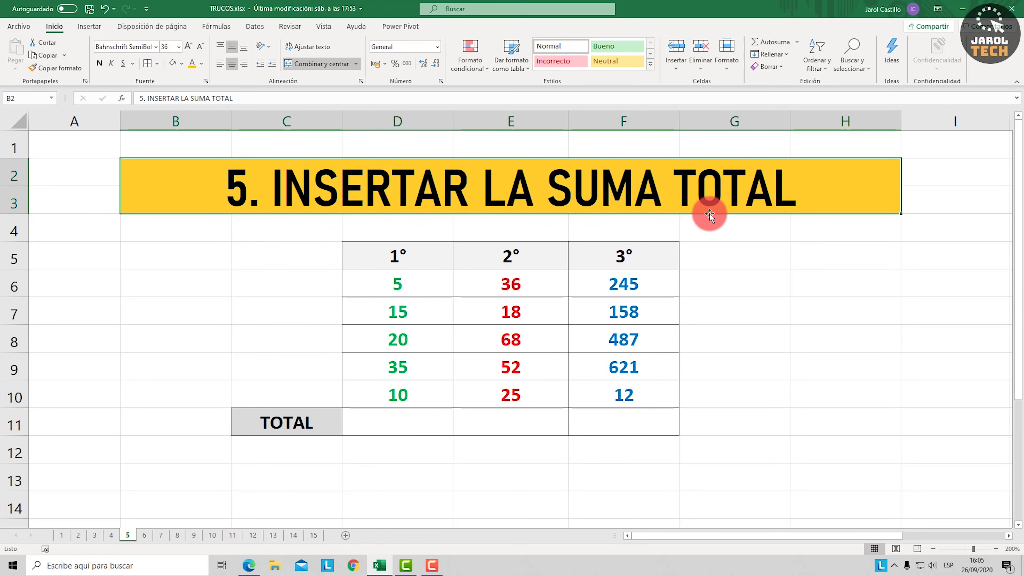
{"action": "left_click_drag", "start_coordinate": [416, 254], "coordinate": [623, 424]}
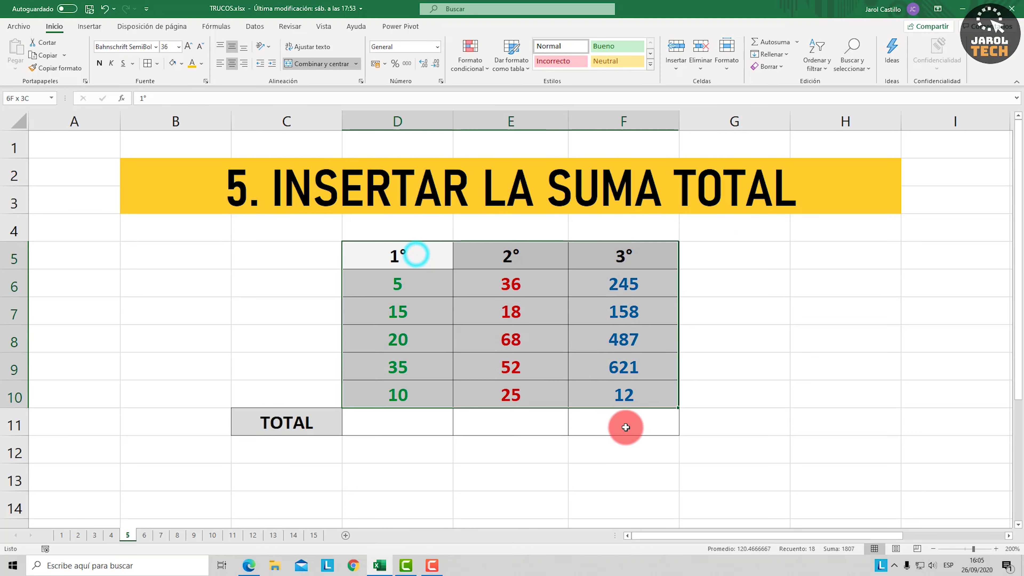
{"action": "left_click", "coordinate": [415, 256]}
{"action": "left_click", "coordinate": [525, 262]}
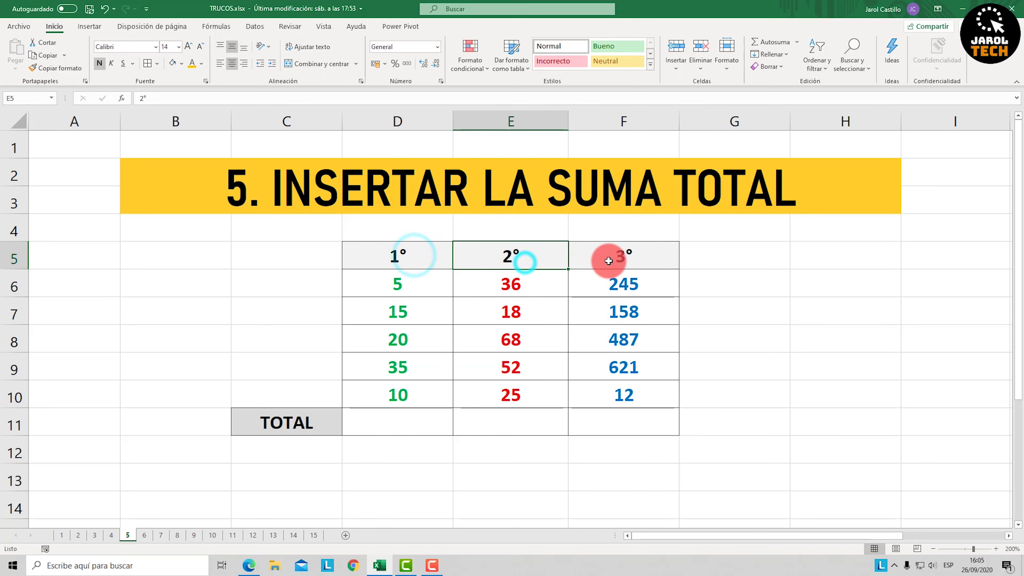
{"action": "left_click", "coordinate": [609, 260]}
{"action": "left_click_drag", "start_coordinate": [412, 421], "coordinate": [608, 423]}
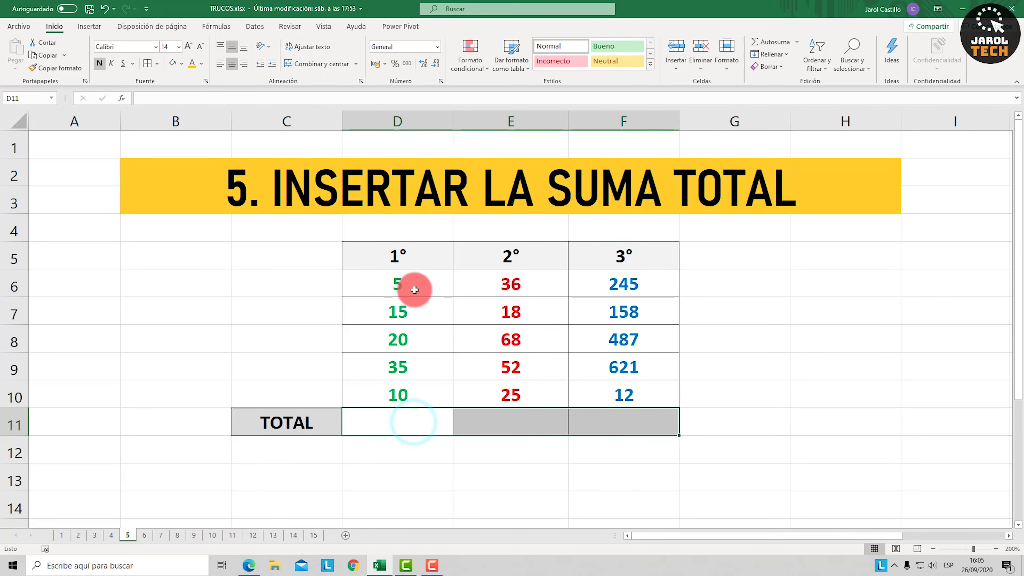
{"action": "left_click", "coordinate": [415, 280]}
{"action": "left_click_drag", "start_coordinate": [590, 350], "coordinate": [629, 392]}
{"action": "left_click", "coordinate": [409, 285]}
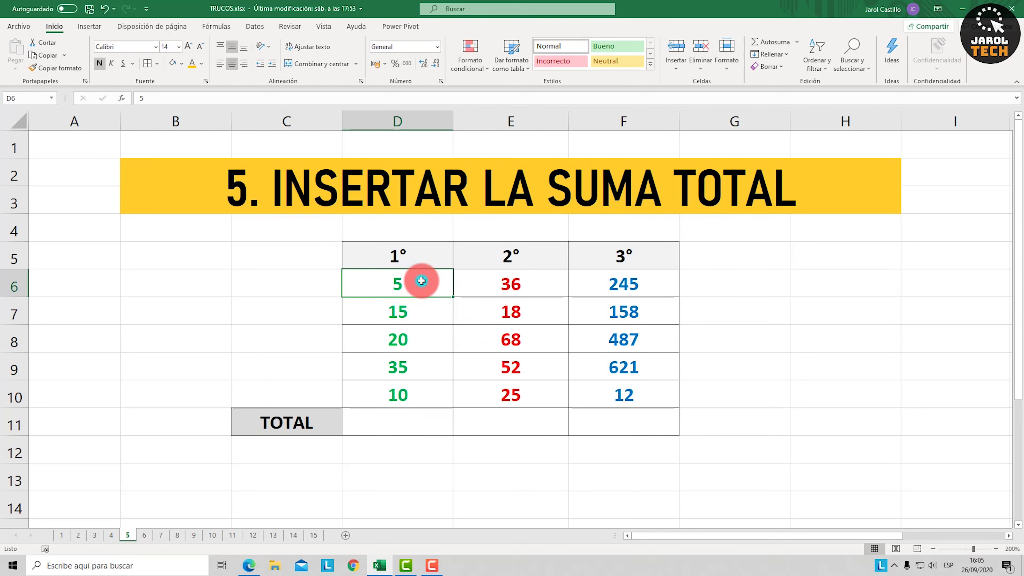
{"action": "left_click_drag", "start_coordinate": [421, 281], "coordinate": [419, 396]}
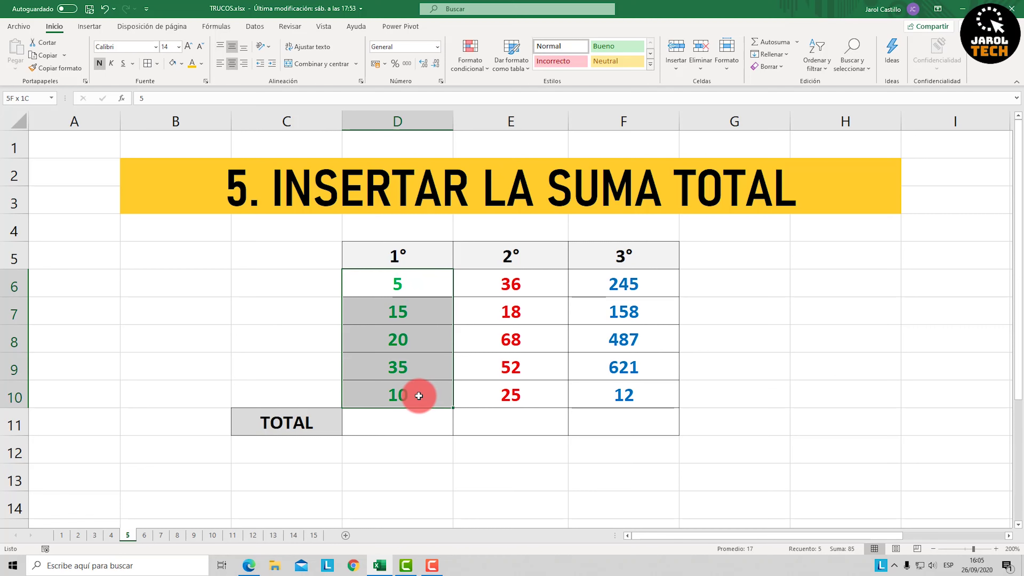
{"action": "left_click_drag", "start_coordinate": [419, 396], "coordinate": [423, 423]}
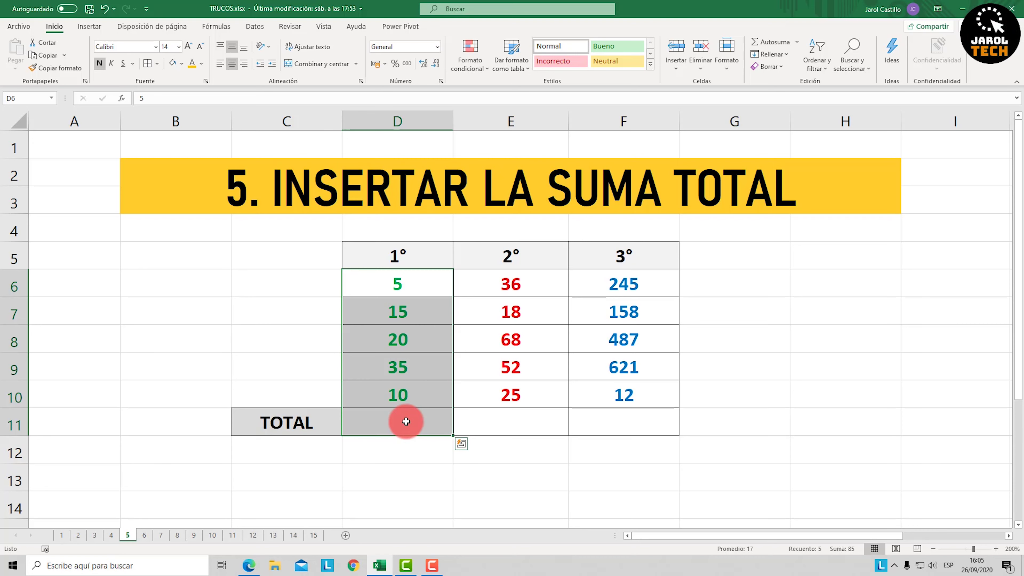
{"action": "key", "text": "alt+equal"}
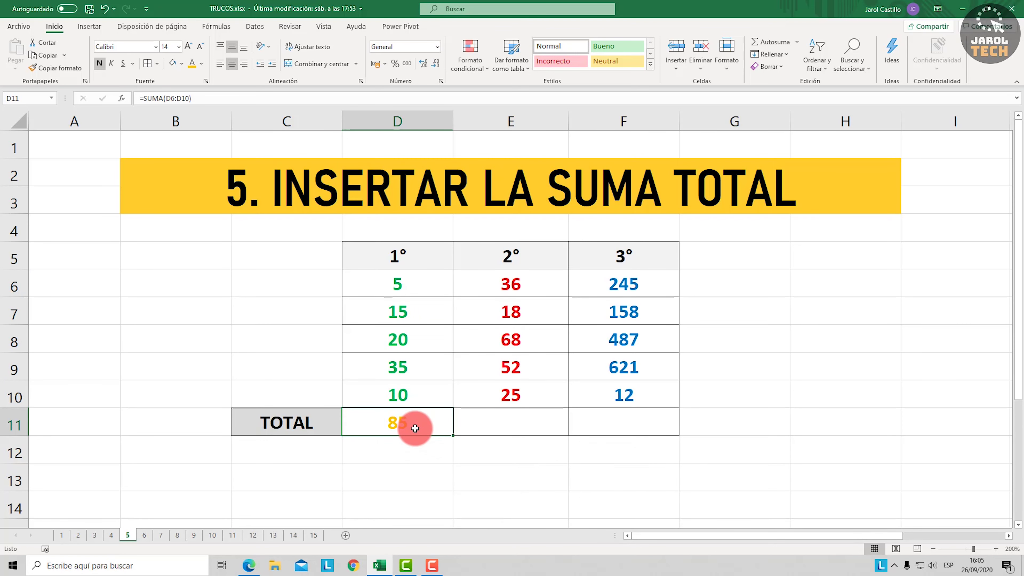
Step: AutoSum the 2° and 3° columns to get 199 and 1523 in E11:F11
{"action": "left_click", "coordinate": [509, 281]}
{"action": "mouse_move", "coordinate": [550, 290]}
{"action": "left_mouse_down"}
{"action": "mouse_move", "coordinate": [656, 398]}
{"action": "mouse_move", "coordinate": [583, 425]}
{"action": "left_mouse_up"}
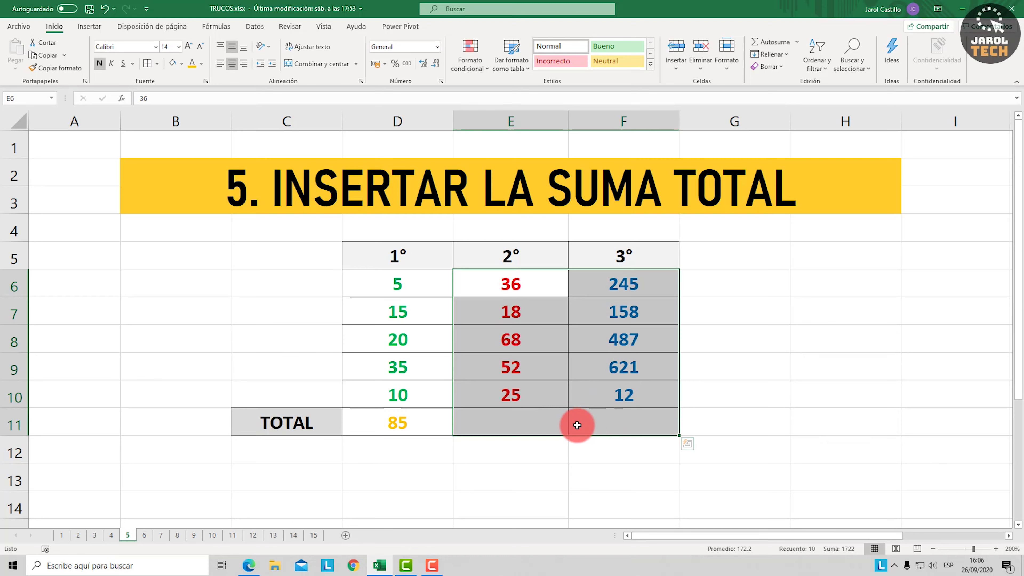
{"action": "key", "text": "alt+equal"}
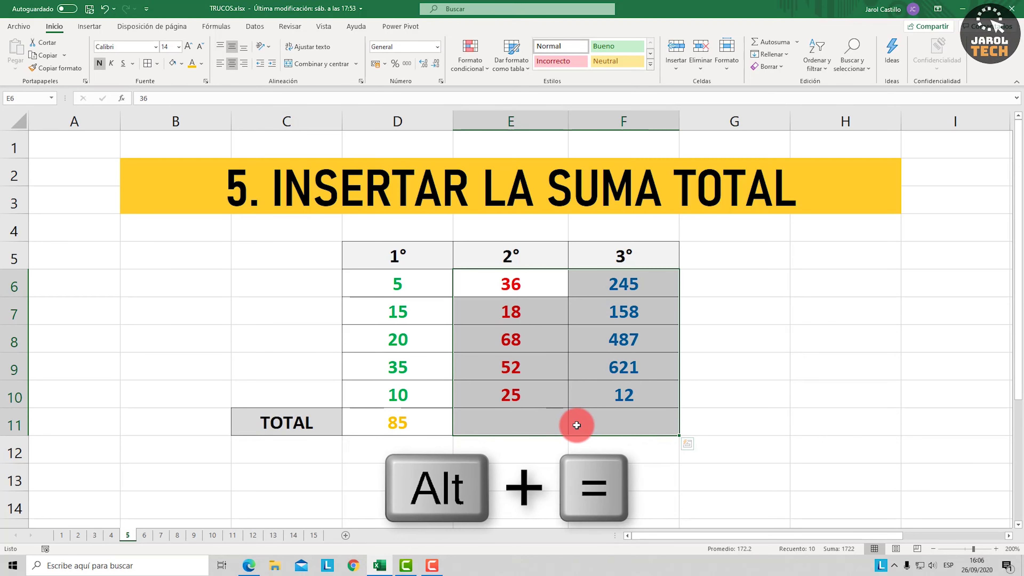
{"action": "left_click", "coordinate": [563, 425]}
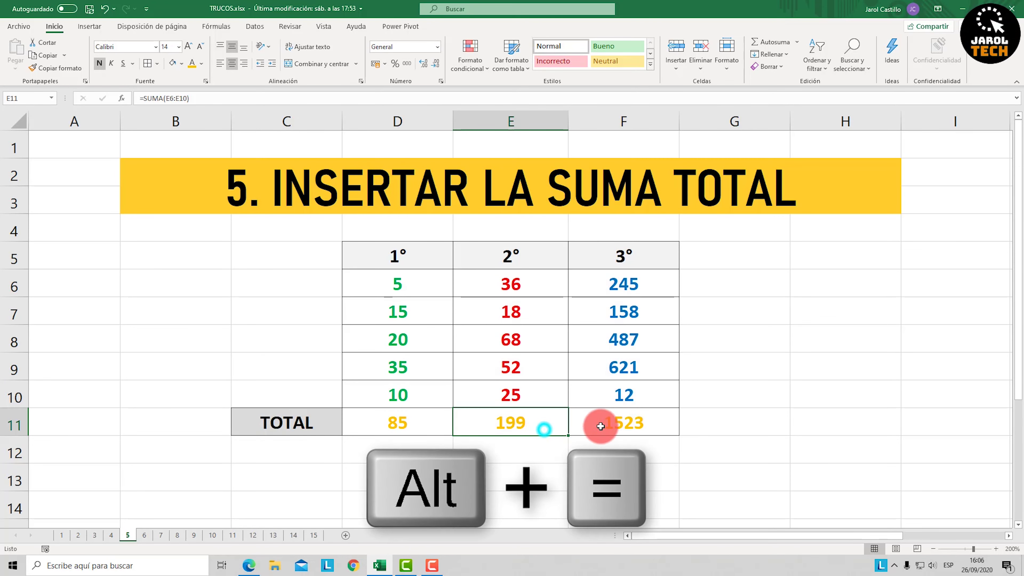
{"action": "left_click", "coordinate": [427, 425]}
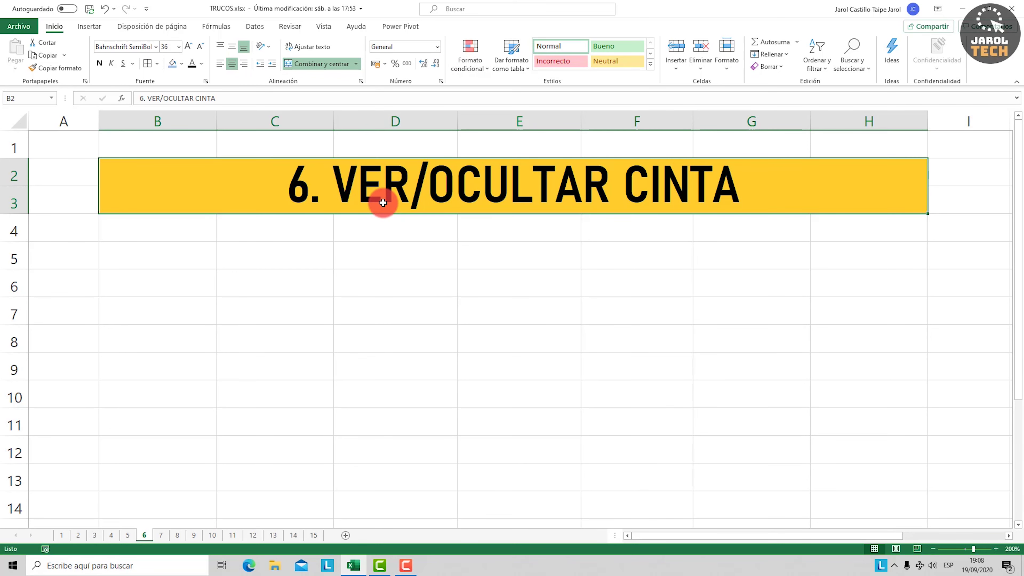
Step: Hide the ribbon with Ctrl+F1, then show it again with Ctrl+F1
{"action": "key", "text": "ctrl+F1"}
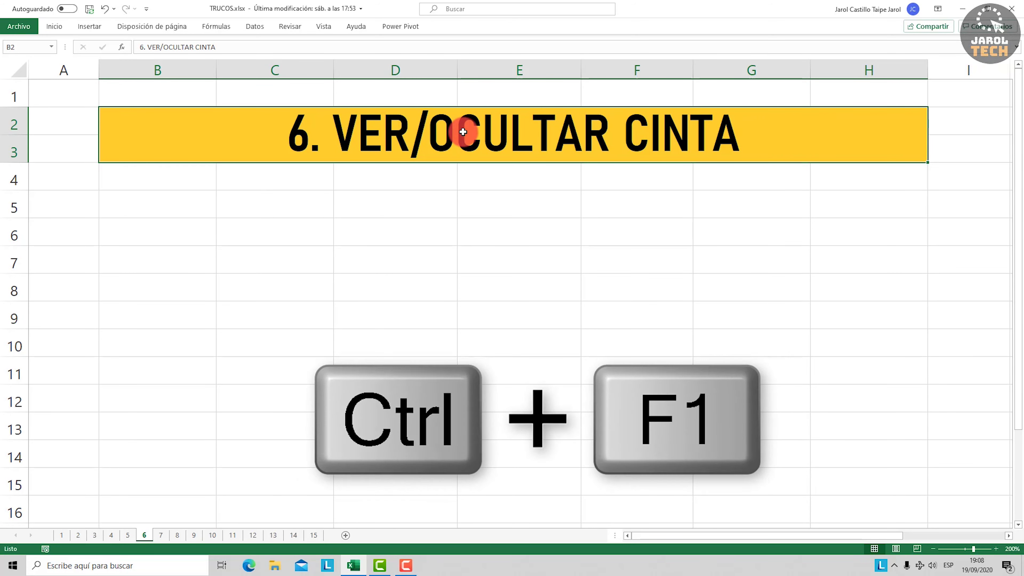
{"action": "key", "text": "ctrl+F1"}
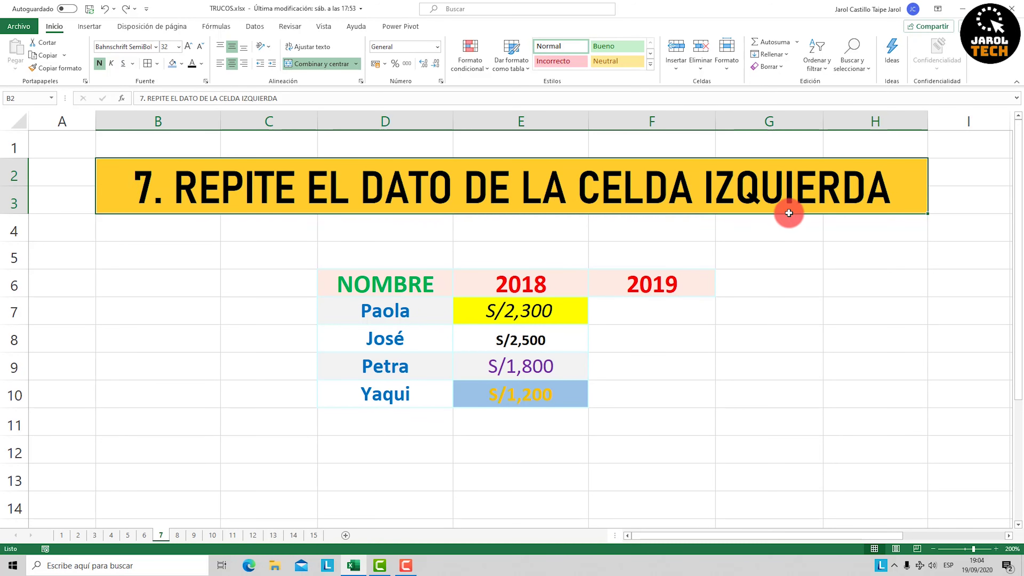
Step: Fill 2019 cell F7 with its 2018 amount S/2,300 using Ctrl+D
{"action": "mouse_move", "coordinate": [405, 279]}
{"action": "left_mouse_down"}
{"action": "mouse_move", "coordinate": [572, 328]}
{"action": "mouse_move", "coordinate": [629, 387]}
{"action": "left_mouse_up"}
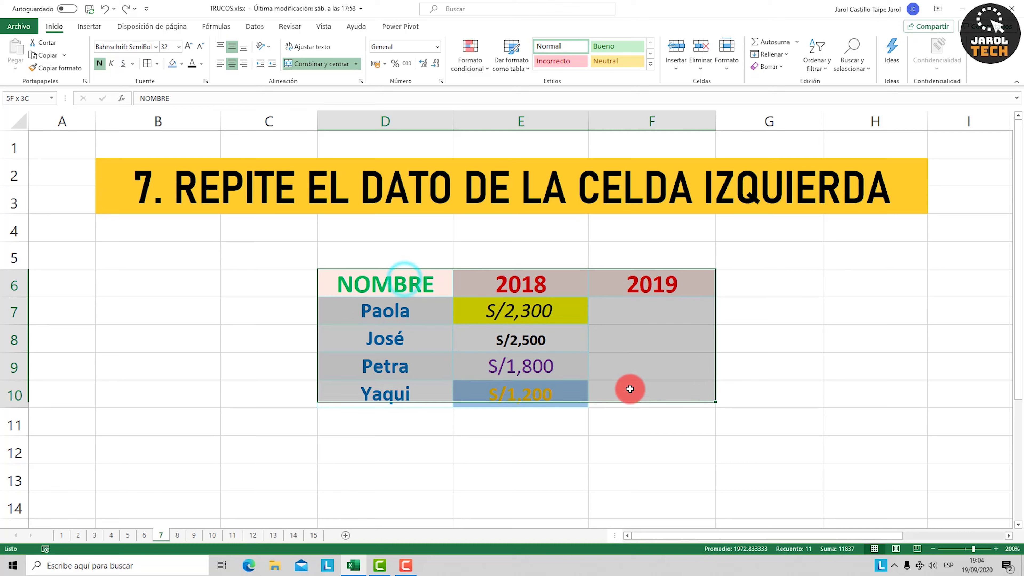
{"action": "left_click_drag", "start_coordinate": [428, 313], "coordinate": [434, 390]}
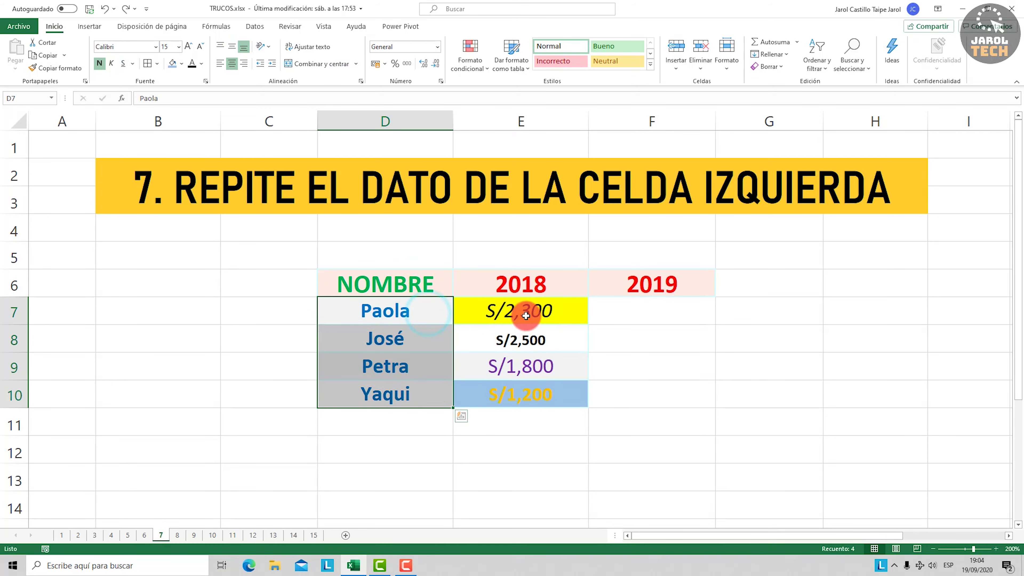
{"action": "left_click_drag", "start_coordinate": [524, 313], "coordinate": [528, 394]}
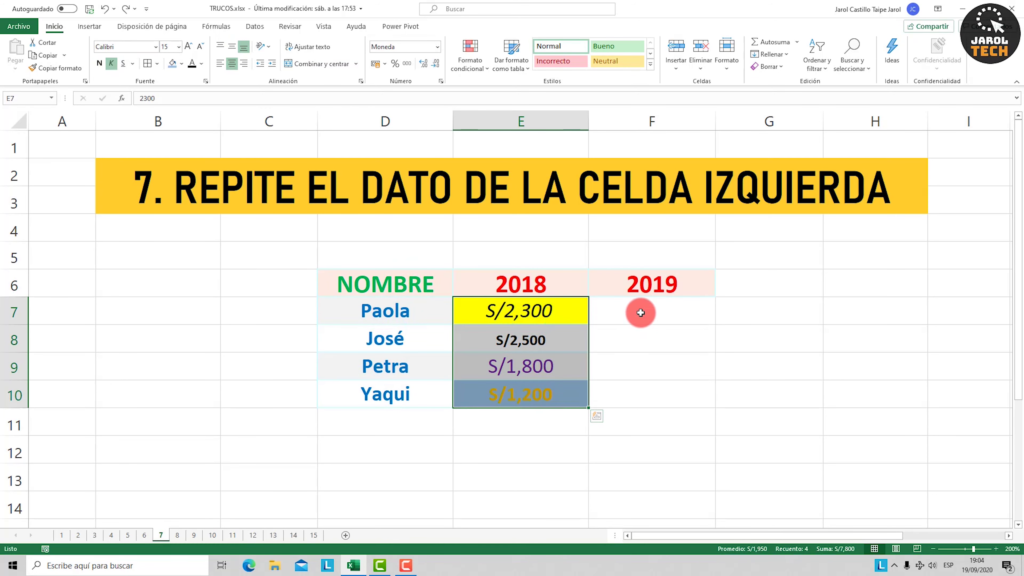
{"action": "left_click_drag", "start_coordinate": [649, 312], "coordinate": [645, 394]}
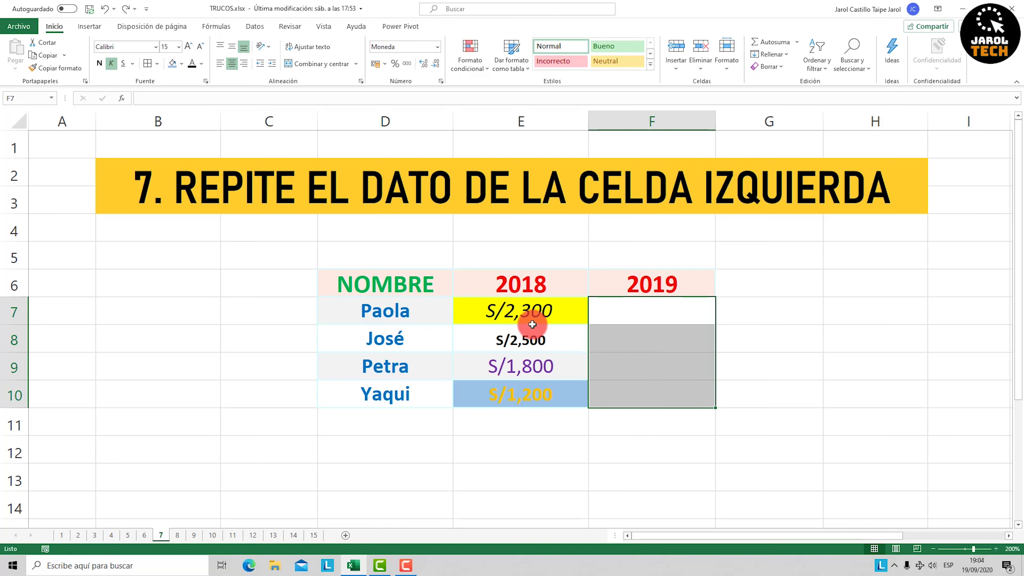
{"action": "left_click", "coordinate": [649, 315]}
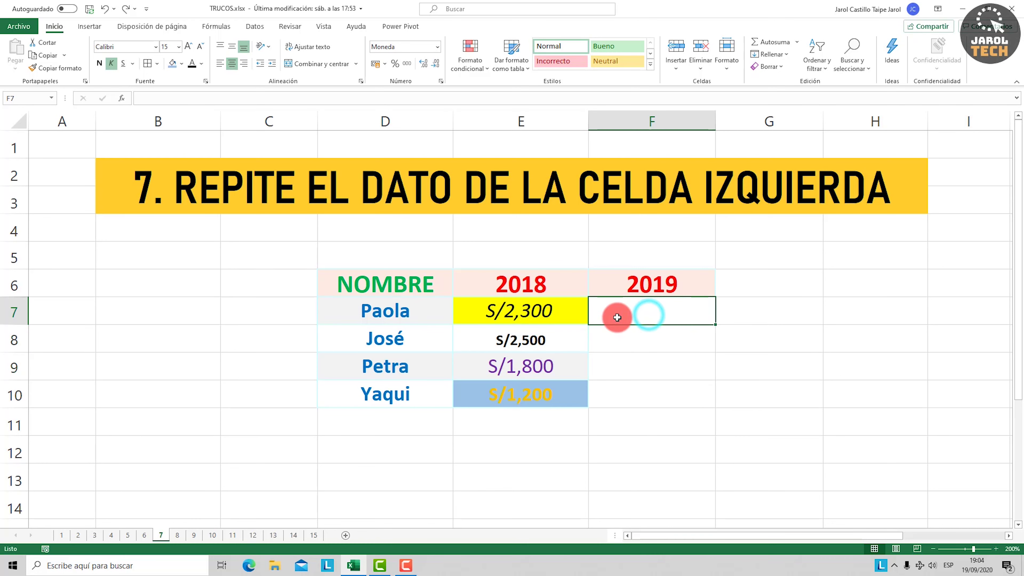
{"action": "left_click_drag", "start_coordinate": [660, 343], "coordinate": [661, 394]}
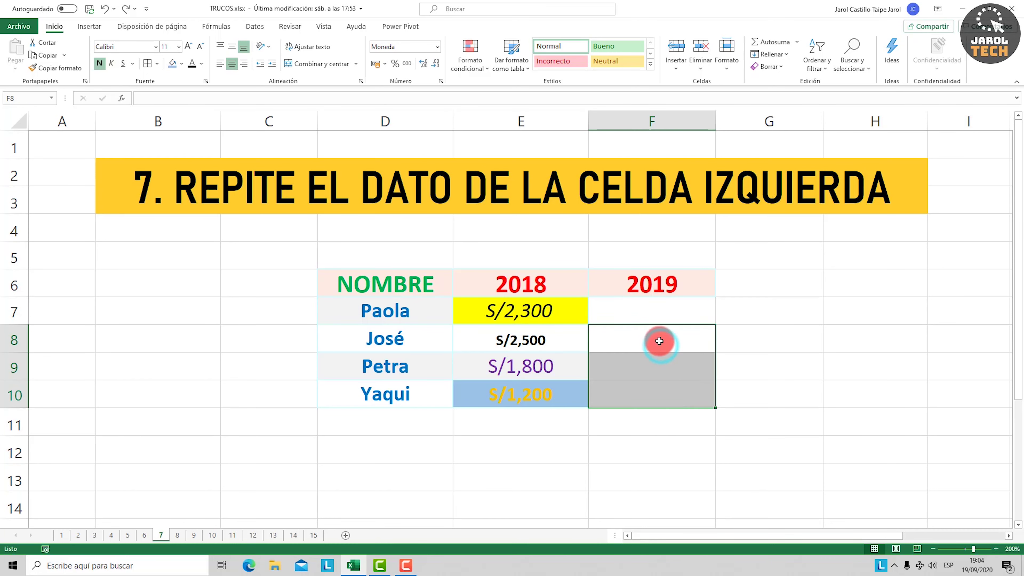
{"action": "left_click", "coordinate": [657, 315]}
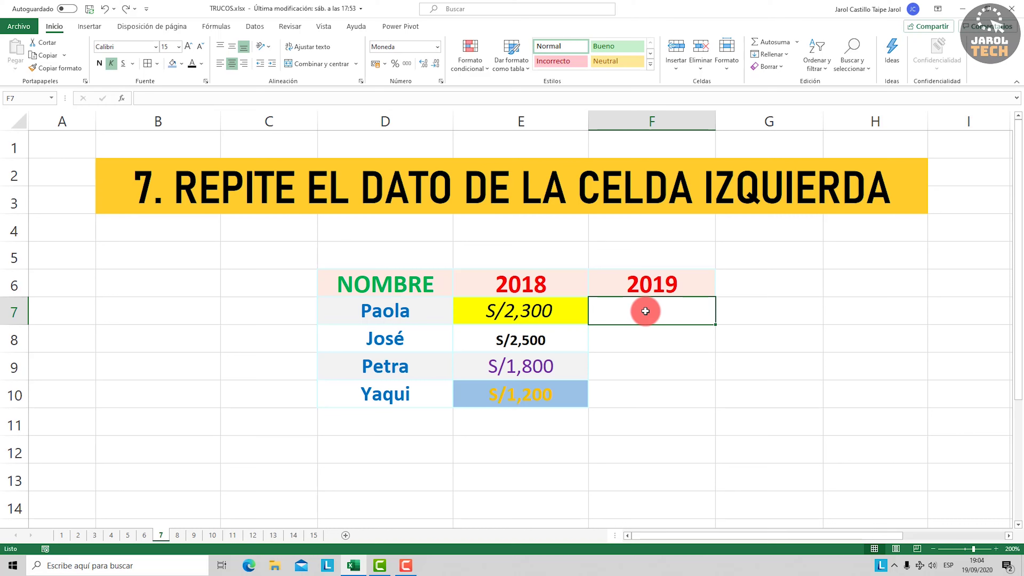
{"action": "key", "text": "ctrl+d"}
Step: Copy the remaining 2018 amounts (S/2,500, S/1,800, S/1,200) down into 2019 cells F8:F10
{"action": "left_click", "coordinate": [550, 311]}
{"action": "left_click", "coordinate": [618, 315]}
{"action": "left_click", "coordinate": [564, 311]}
{"action": "left_click", "coordinate": [647, 314]}
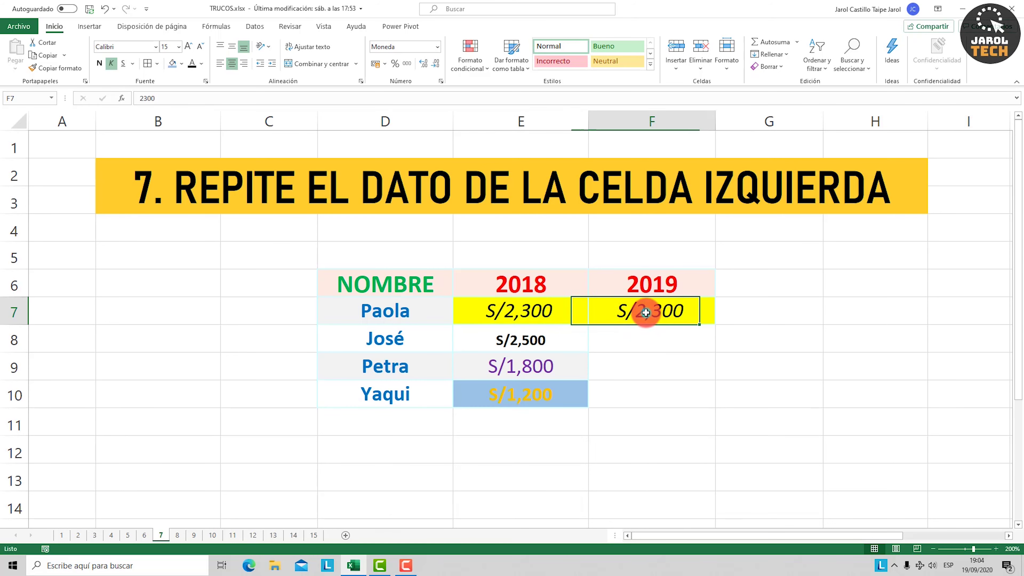
{"action": "left_click", "coordinate": [576, 312]}
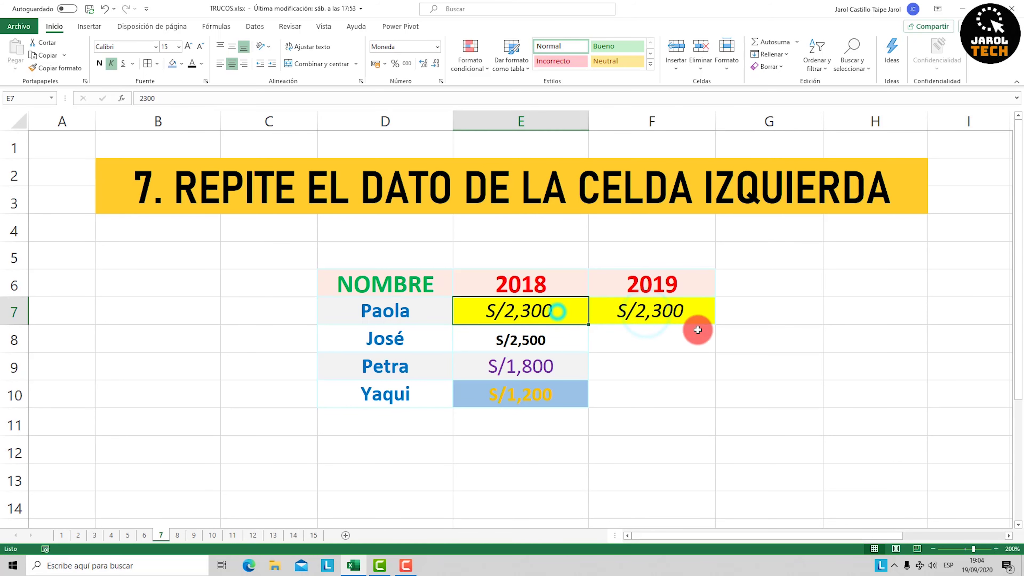
{"action": "left_click", "coordinate": [665, 312]}
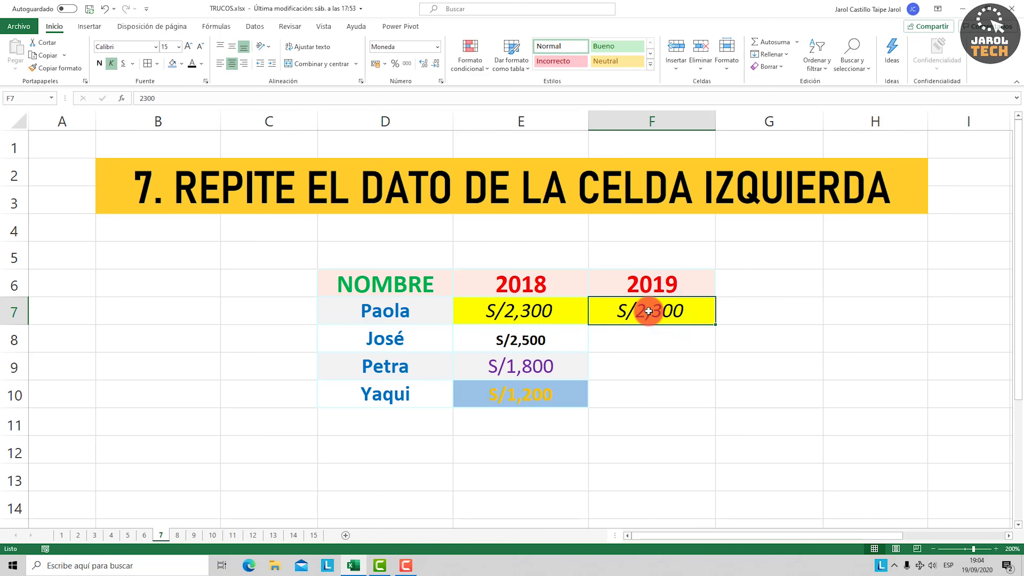
{"action": "left_click_drag", "start_coordinate": [661, 342], "coordinate": [662, 400]}
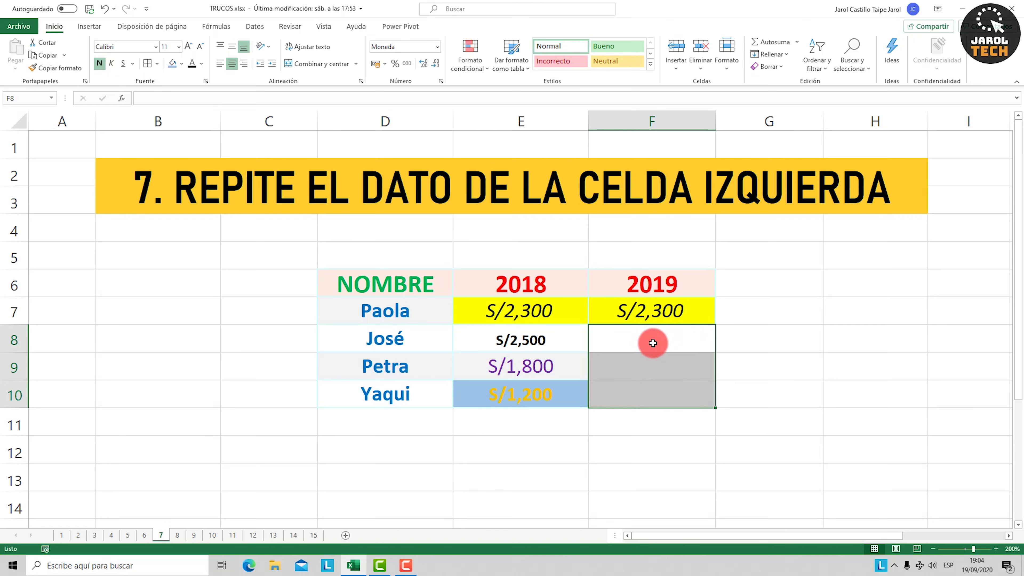
{"action": "key", "text": "ctrl+d"}
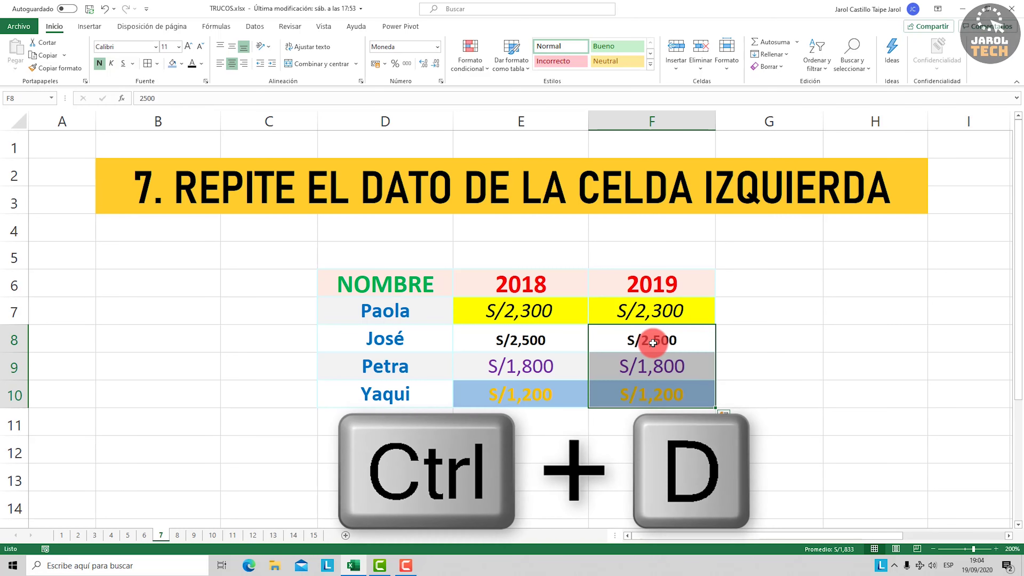
{"action": "left_click", "coordinate": [654, 340]}
{"action": "left_click", "coordinate": [663, 367]}
{"action": "left_click", "coordinate": [663, 394]}
{"action": "left_click", "coordinate": [662, 365]}
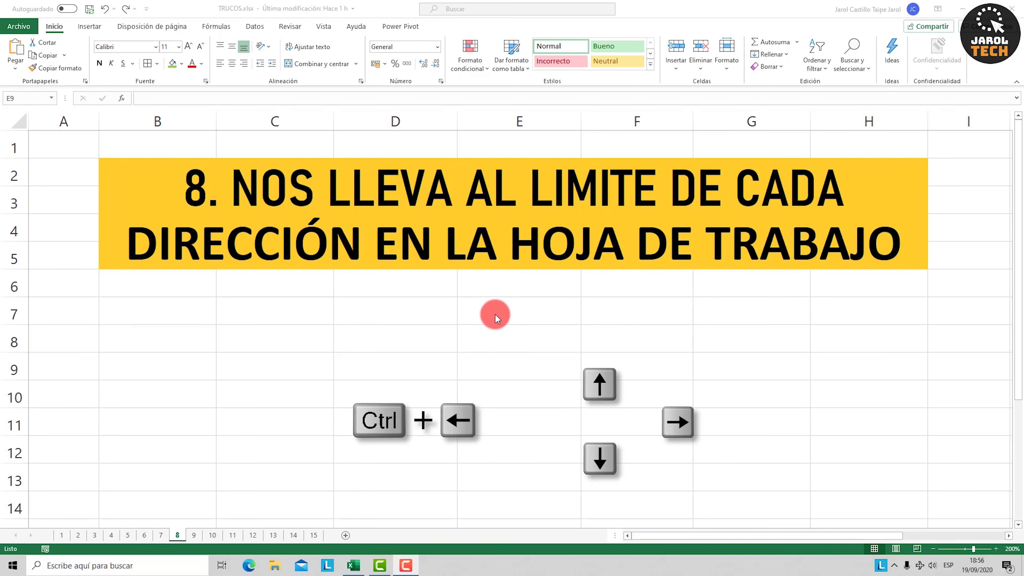
Step: From E9, jump to the last row, the last column, then back to A1 with Ctrl+arrows
{"action": "left_click", "coordinate": [504, 366]}
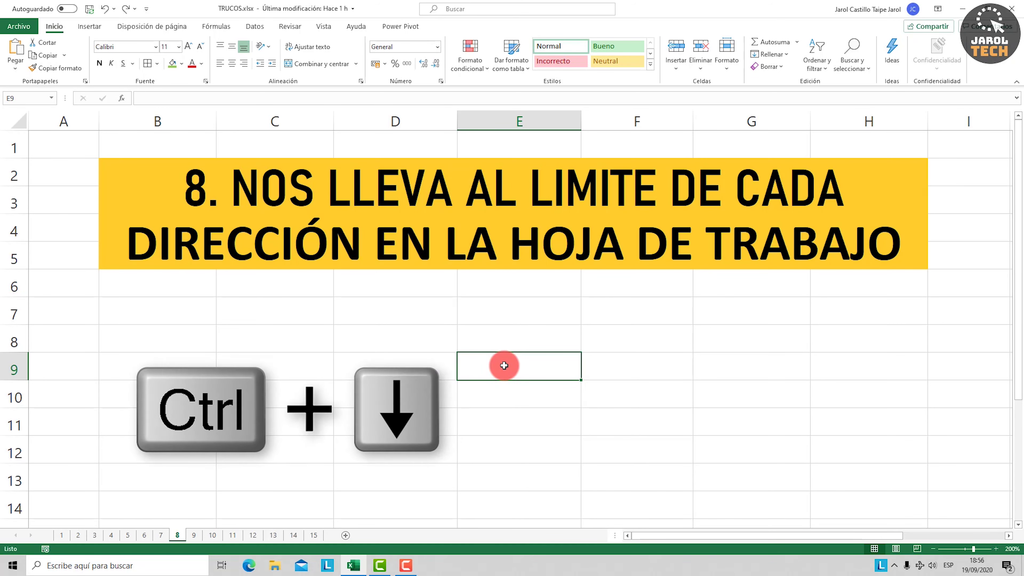
{"action": "key", "text": "ctrl+Down"}
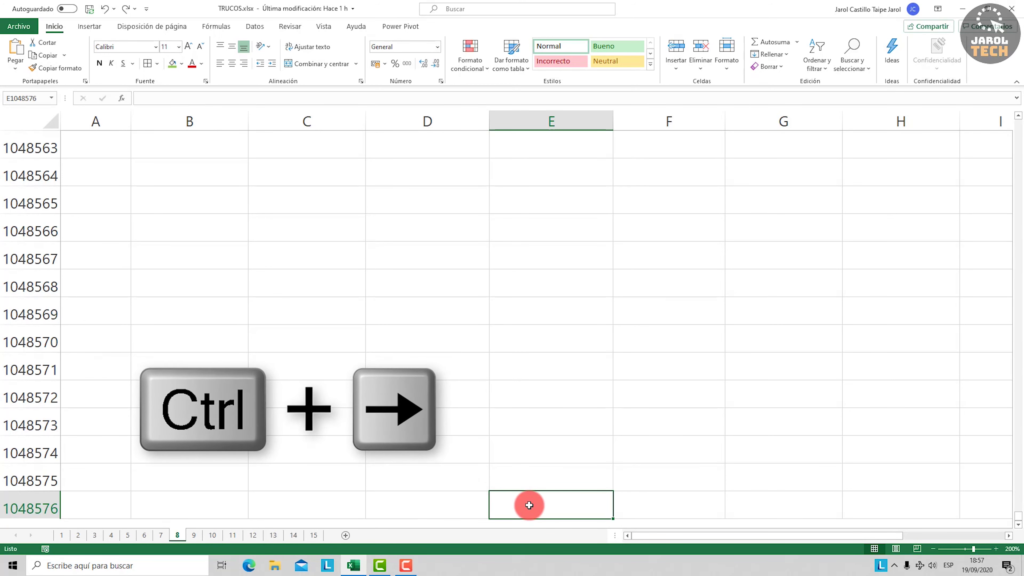
{"action": "key", "text": "ctrl+Right"}
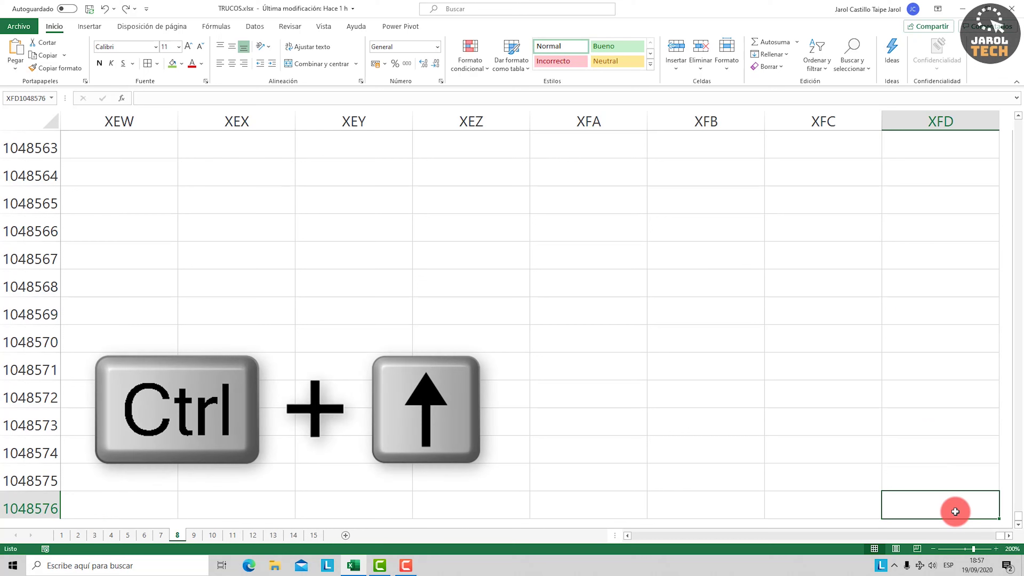
{"action": "key", "text": "ctrl+Up"}
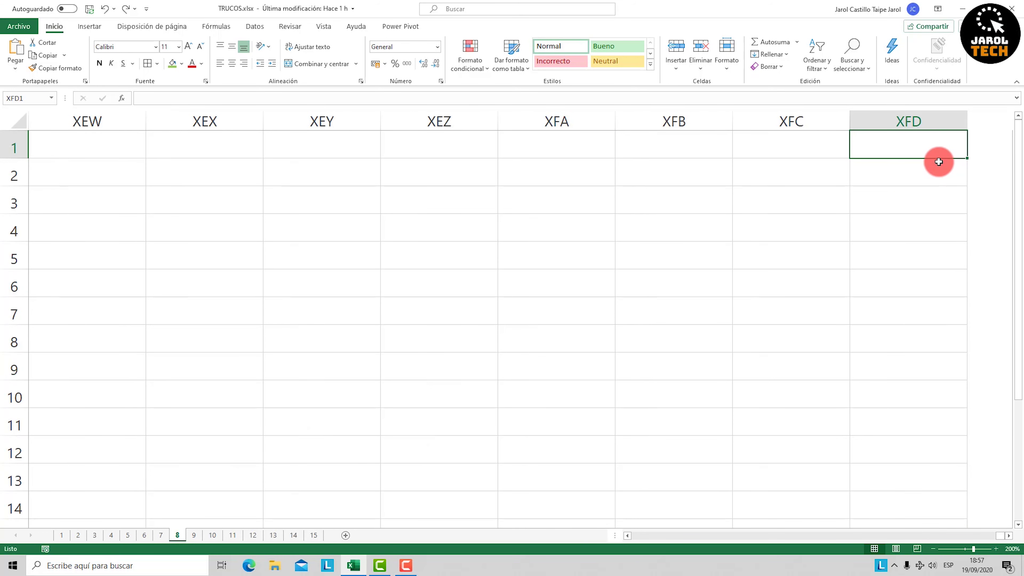
{"action": "key", "text": "ctrl+Left"}
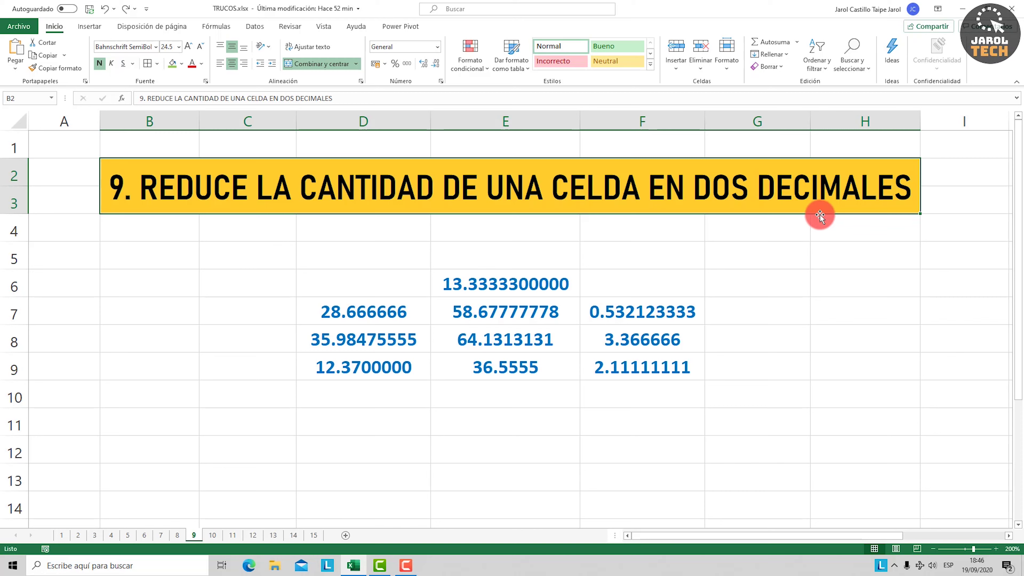
Step: Trim E6's long decimal with Decrease Decimal, then apply two-decimal number format
{"action": "left_click", "coordinate": [540, 282]}
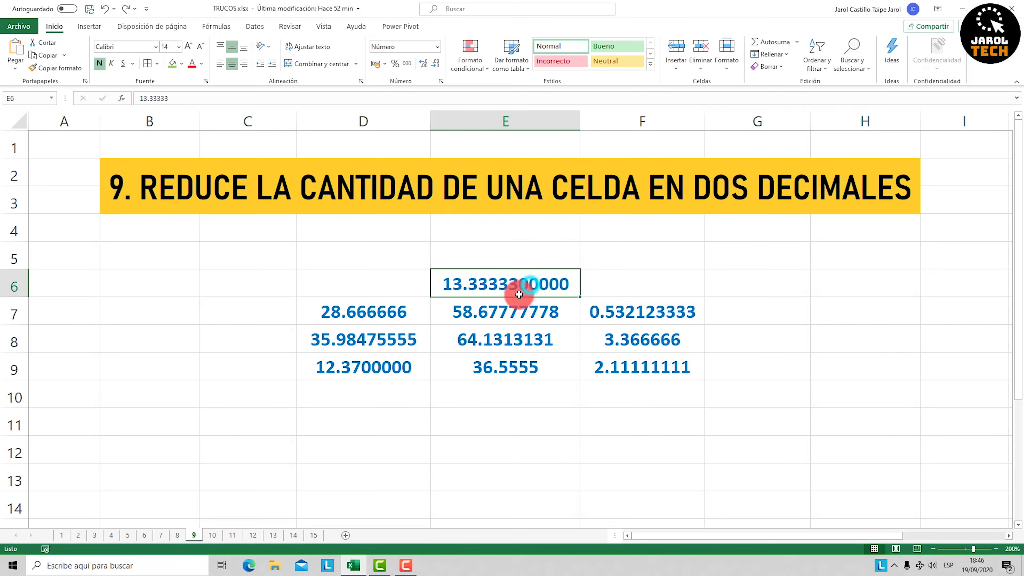
{"action": "left_click_drag", "start_coordinate": [419, 312], "coordinate": [623, 363]}
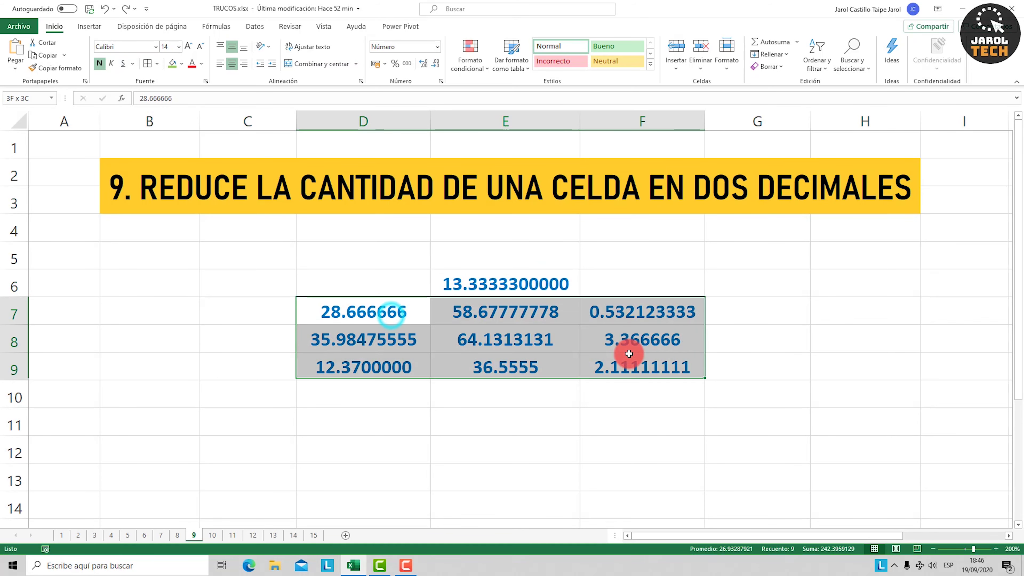
{"action": "left_click", "coordinate": [554, 284]}
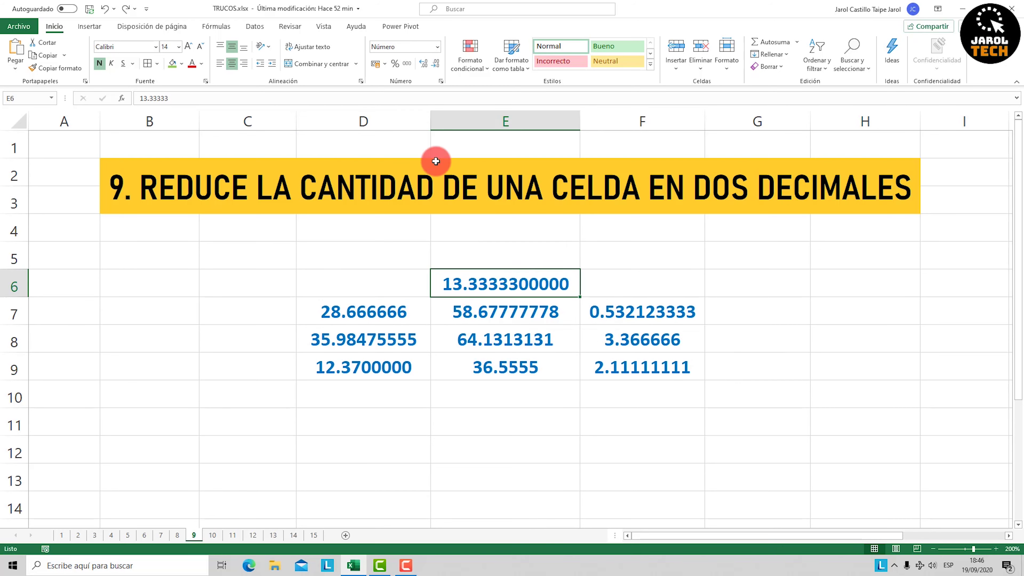
{"action": "left_click", "coordinate": [437, 65]}
{"action": "left_click", "coordinate": [436, 65]}
{"action": "left_click", "coordinate": [437, 65]}
{"action": "left_click", "coordinate": [437, 64]}
{"action": "left_click", "coordinate": [436, 64]}
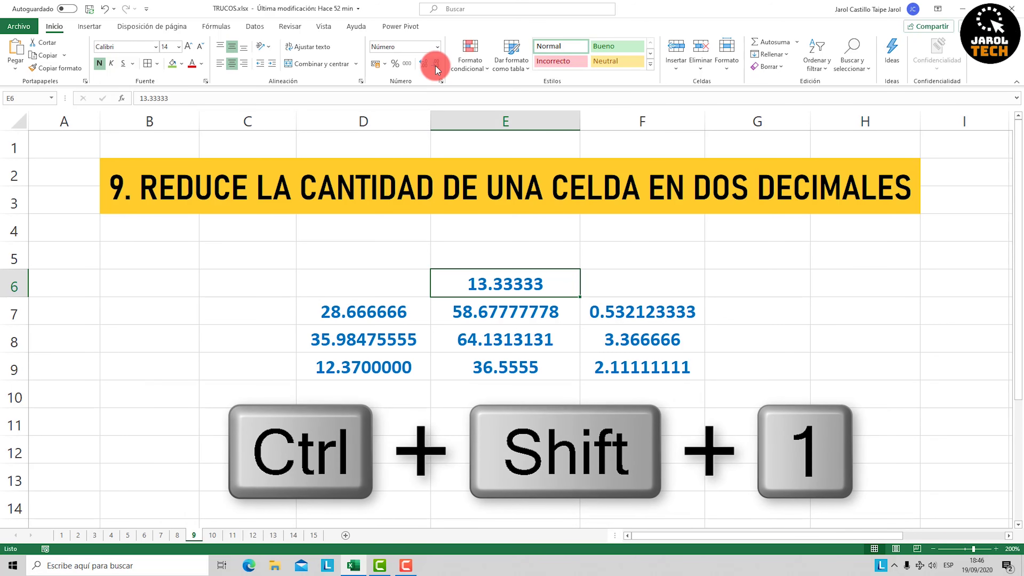
{"action": "key", "text": "ctrl+shift+1"}
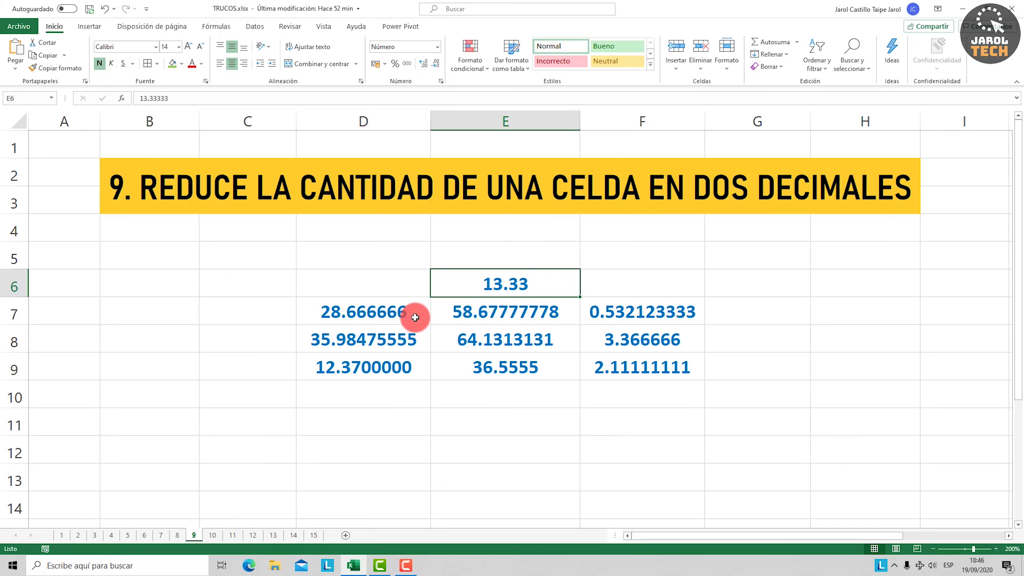
Step: Apply two-decimal number format to D7:F9 and check the rounded values
{"action": "left_click_drag", "start_coordinate": [394, 314], "coordinate": [651, 366]}
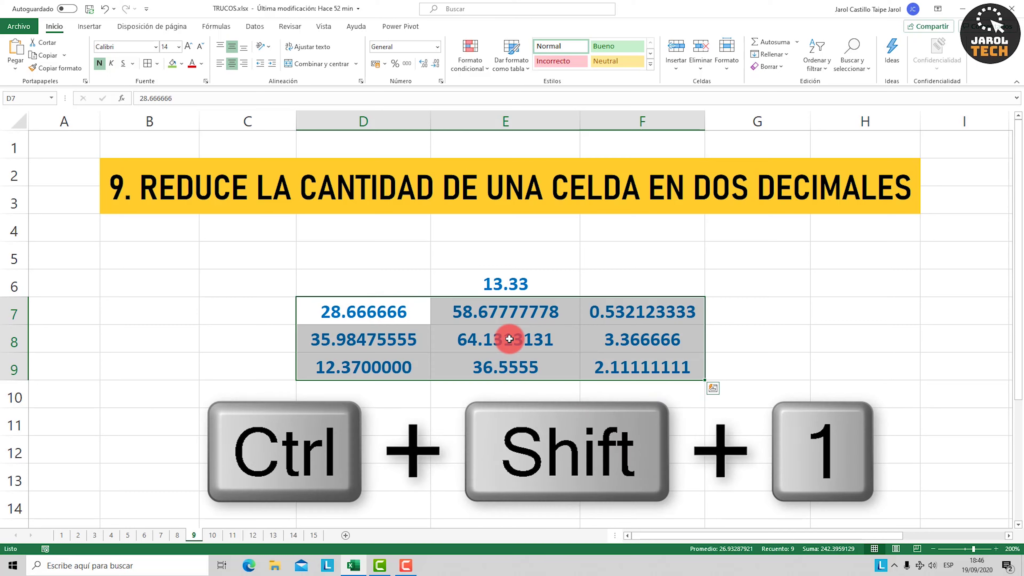
{"action": "key", "text": "ctrl+shift+1"}
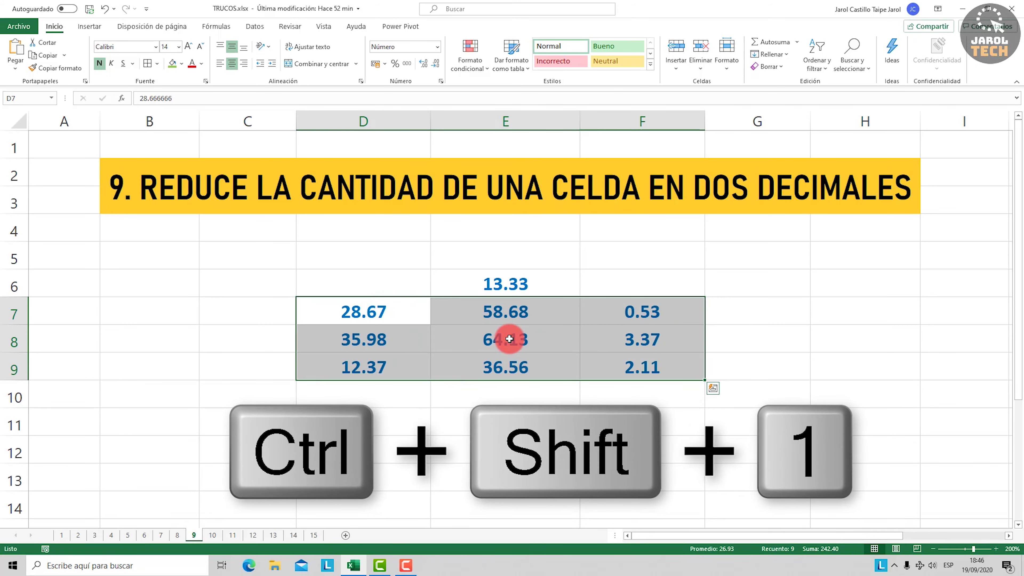
{"action": "left_click", "coordinate": [508, 339]}
{"action": "left_click", "coordinate": [393, 310]}
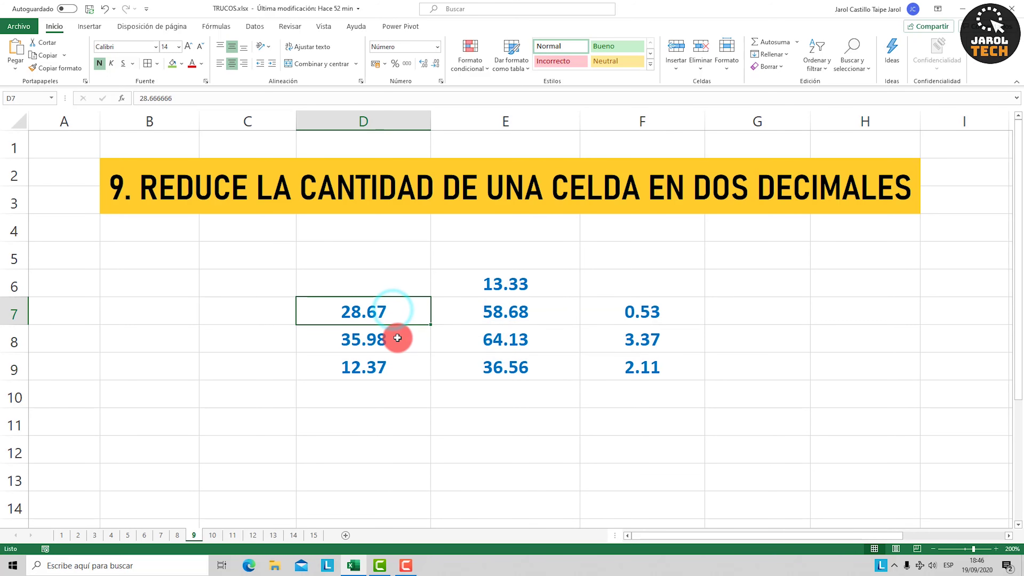
{"action": "left_click", "coordinate": [524, 307]}
{"action": "left_click", "coordinate": [531, 338]}
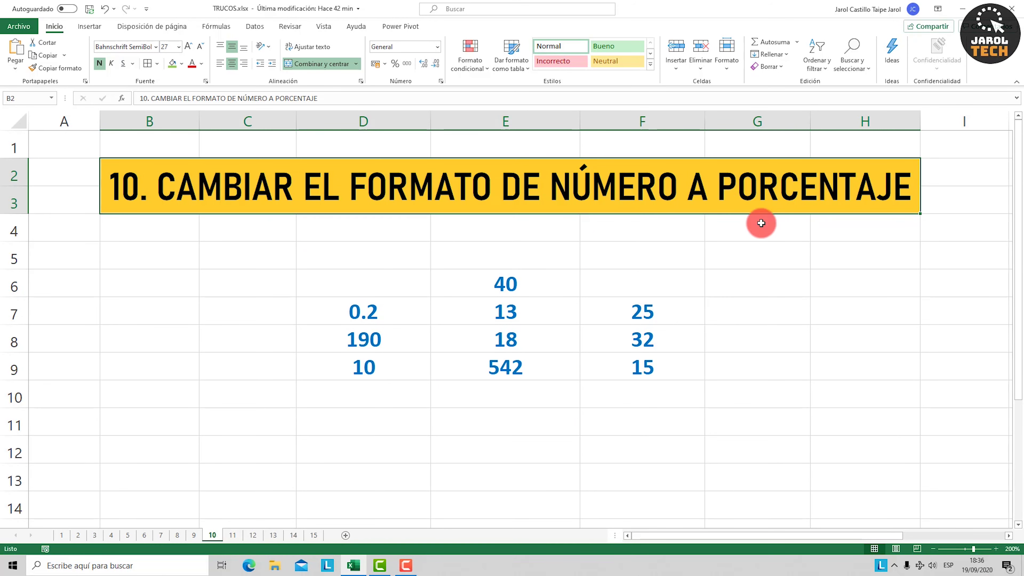
Step: Format the number 40 in E6 as a percentage, showing 4000%
{"action": "left_click", "coordinate": [501, 284]}
{"action": "mouse_move", "coordinate": [390, 312]}
{"action": "left_mouse_down"}
{"action": "mouse_move", "coordinate": [553, 332]}
{"action": "mouse_move", "coordinate": [633, 361]}
{"action": "left_mouse_up"}
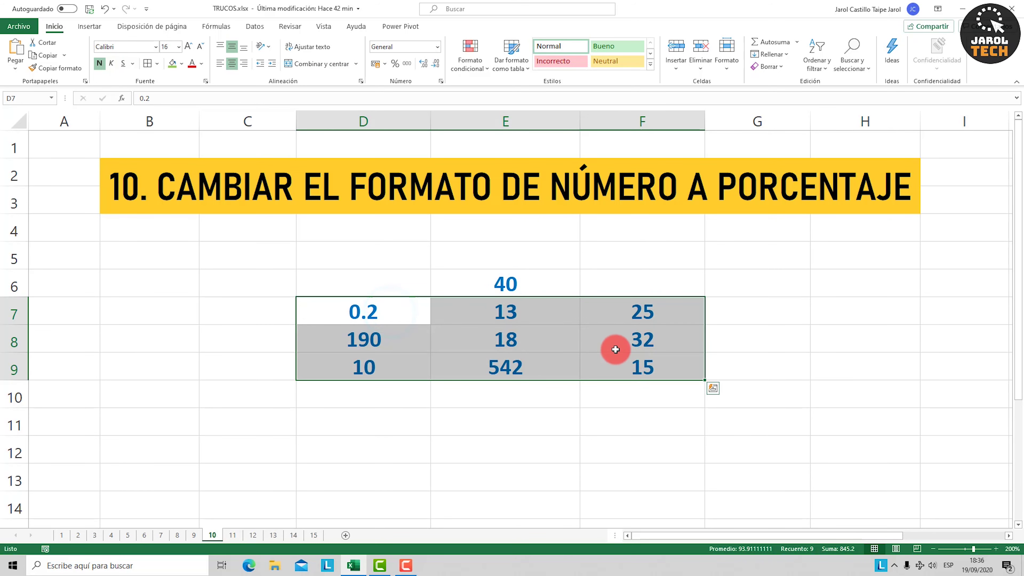
{"action": "left_click", "coordinate": [541, 281]}
{"action": "left_click", "coordinate": [515, 291]}
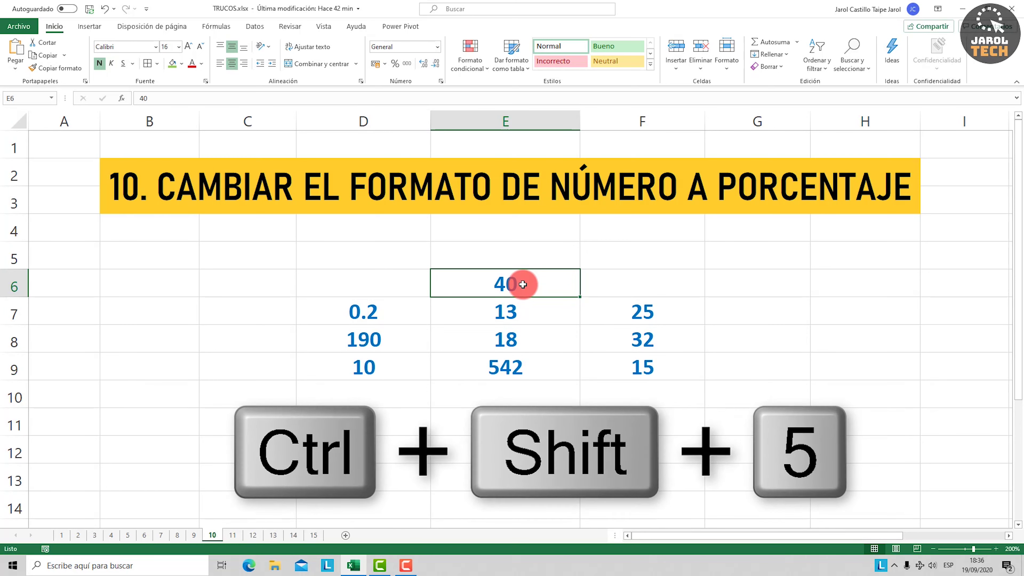
{"action": "key", "text": "ctrl+shift+5"}
Step: Format the D7:F9 numbers as percentages, such as 20% and 54200%
{"action": "left_click", "coordinate": [517, 287]}
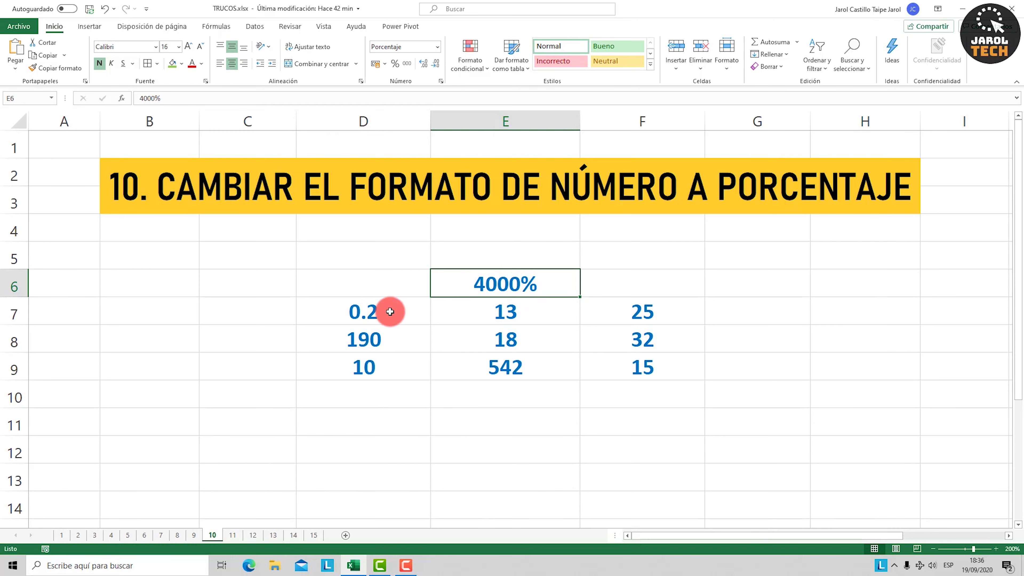
{"action": "left_click_drag", "start_coordinate": [389, 311], "coordinate": [629, 365]}
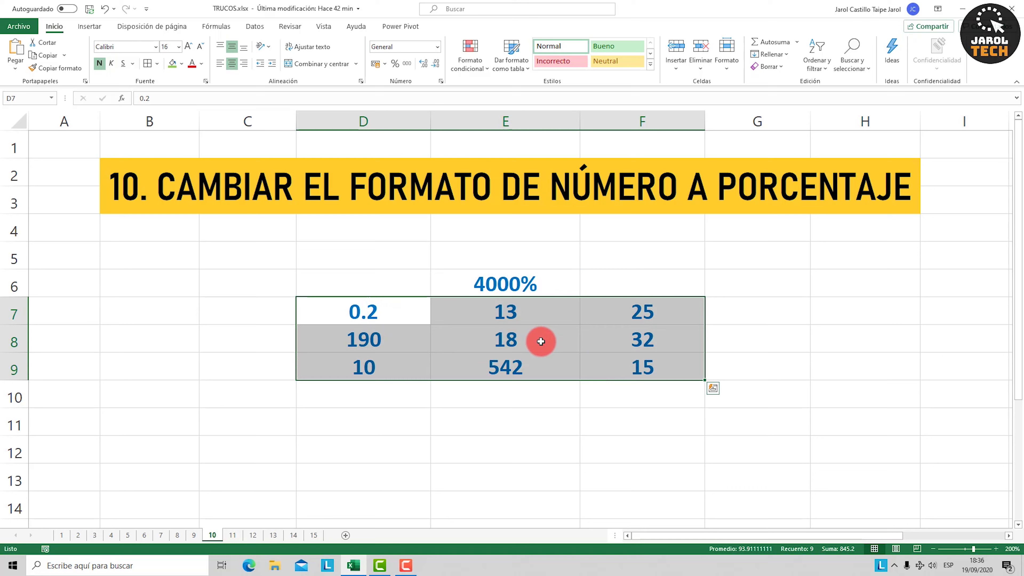
{"action": "key", "text": "ctrl+shift+5"}
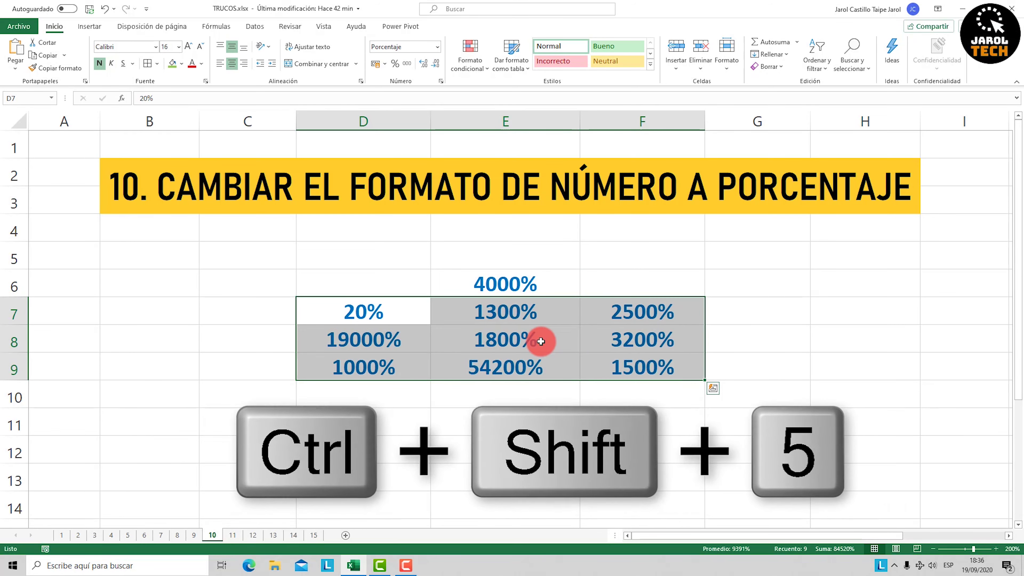
{"action": "left_click", "coordinate": [530, 320]}
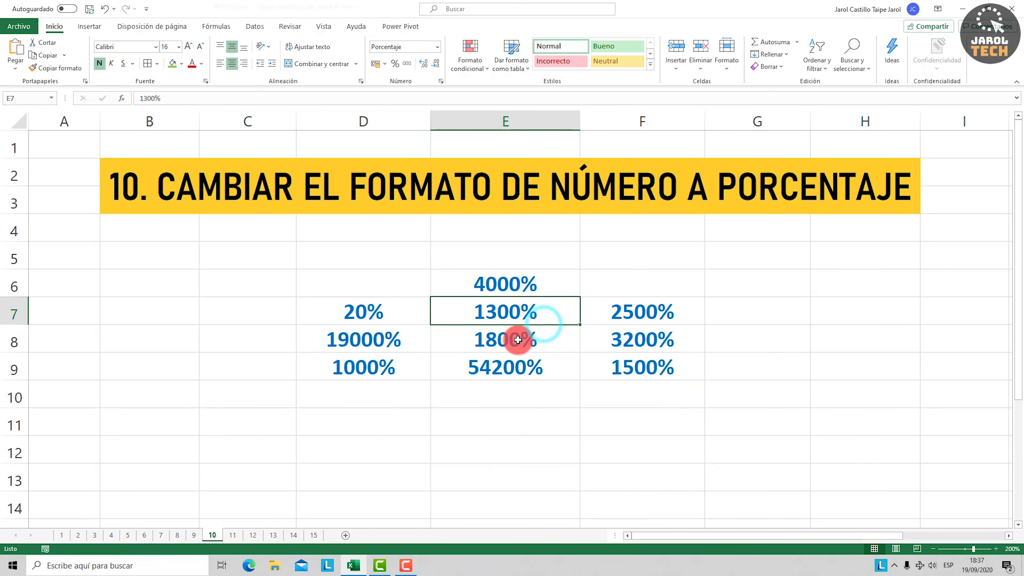
{"action": "left_click", "coordinate": [519, 339]}
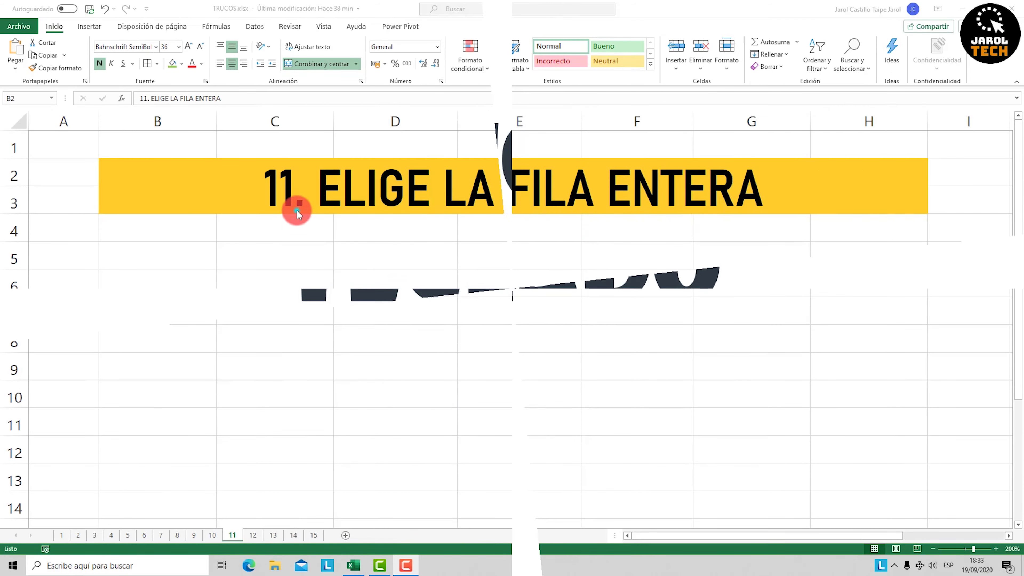
Step: Select all of row 7 on sheet 11 from cell E7 using Shift+Space
{"action": "left_click", "coordinate": [296, 211]}
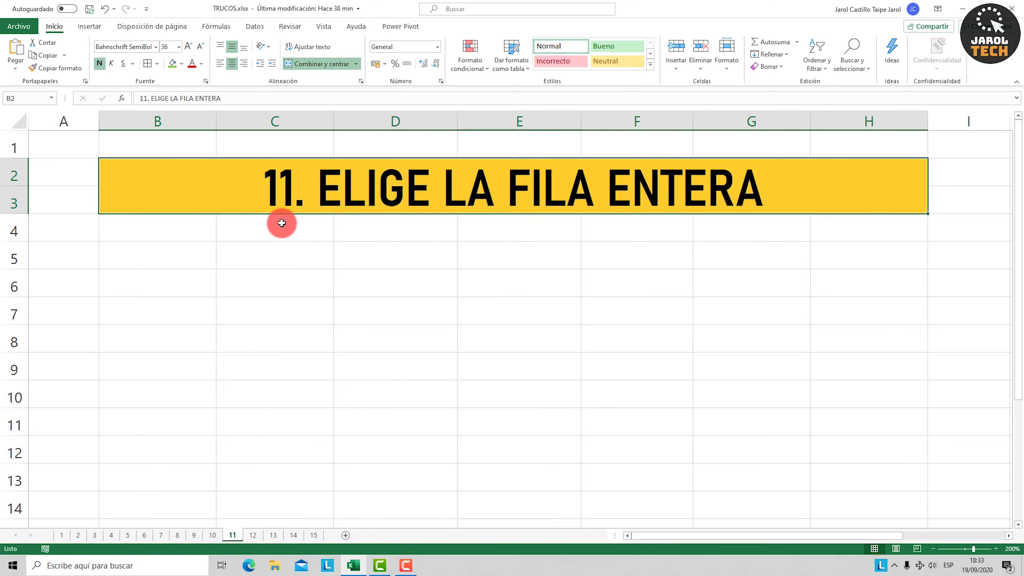
{"action": "left_click_drag", "start_coordinate": [386, 212], "coordinate": [730, 211]}
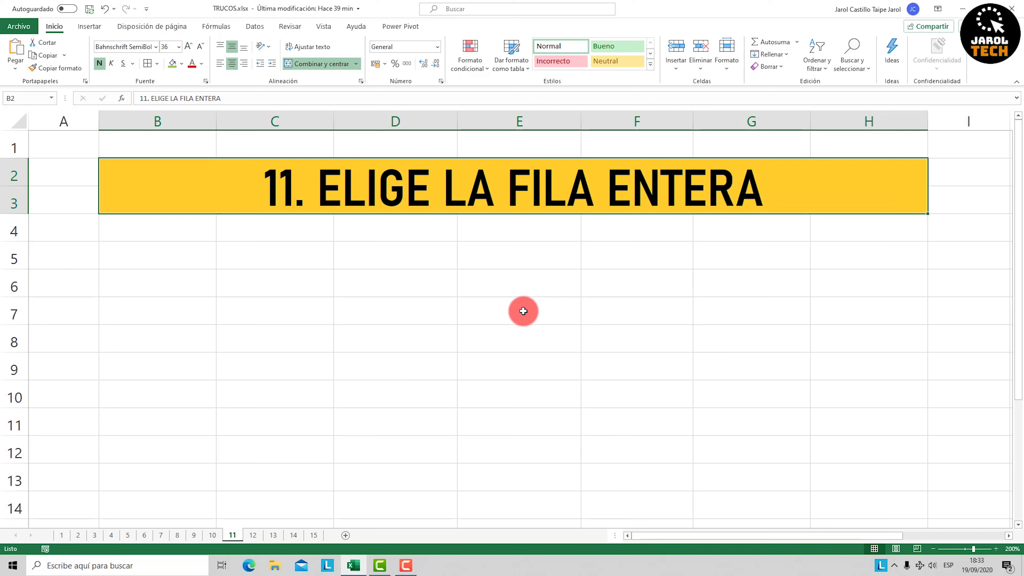
{"action": "left_click", "coordinate": [544, 316]}
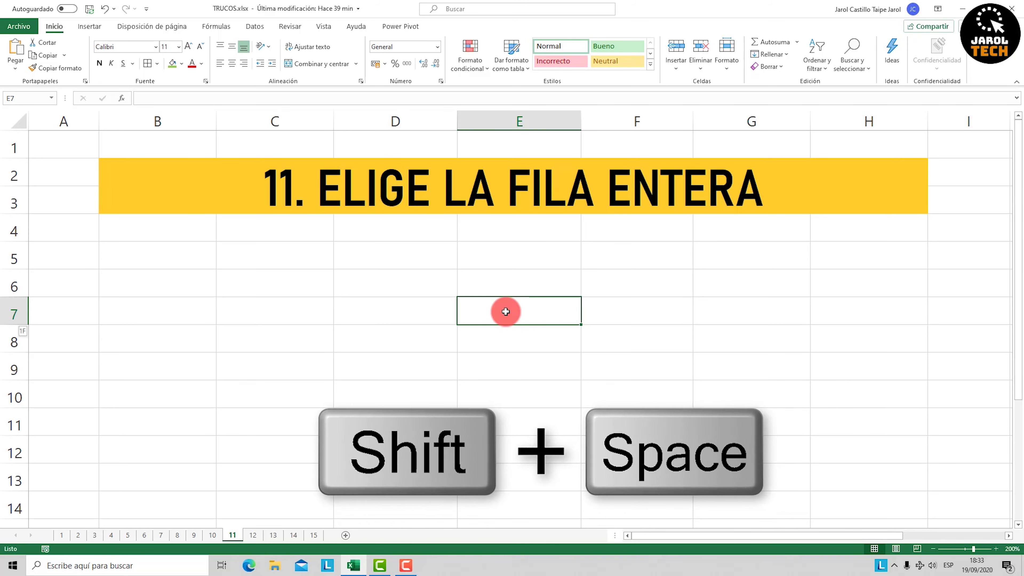
{"action": "key", "text": "shift+space"}
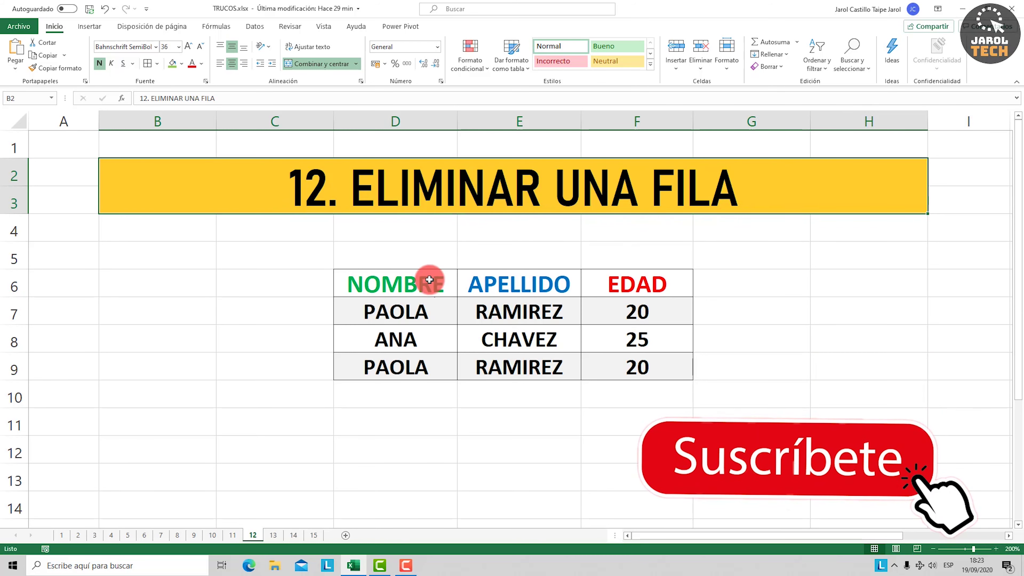
{"action": "left_click_drag", "start_coordinate": [429, 279], "coordinate": [629, 365]}
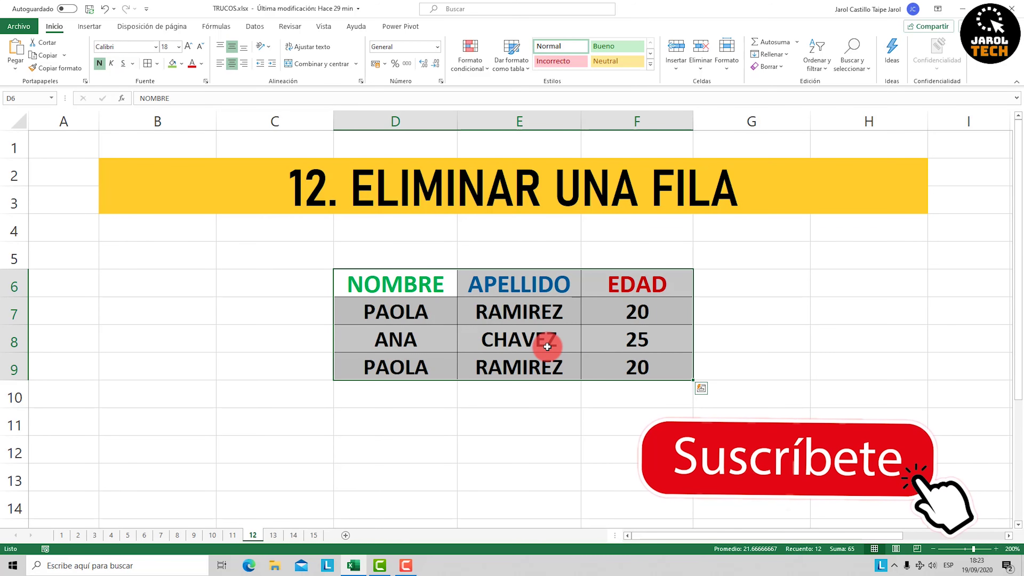
{"action": "left_click", "coordinate": [429, 312]}
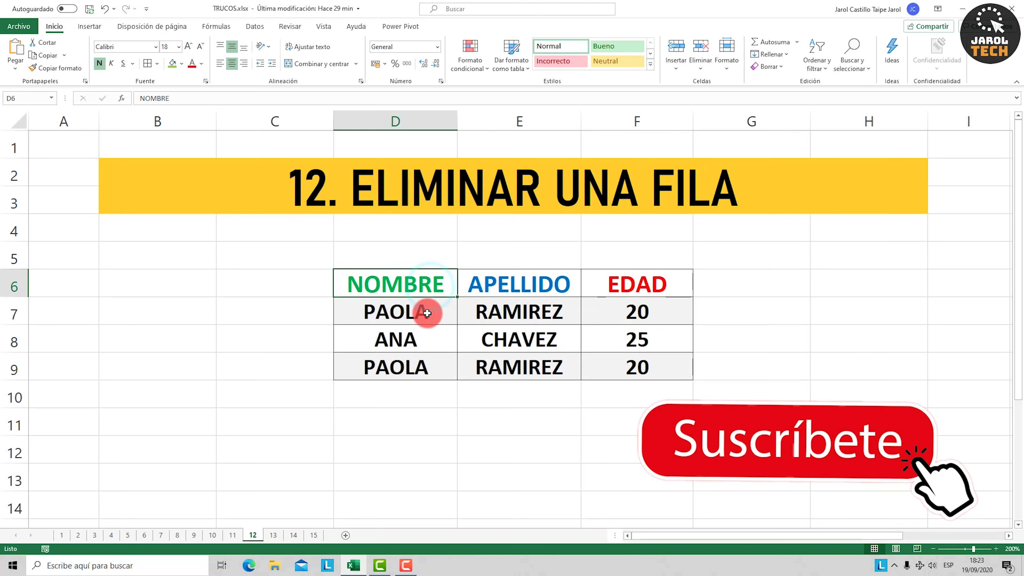
{"action": "left_click", "coordinate": [528, 304]}
{"action": "left_click", "coordinate": [619, 309]}
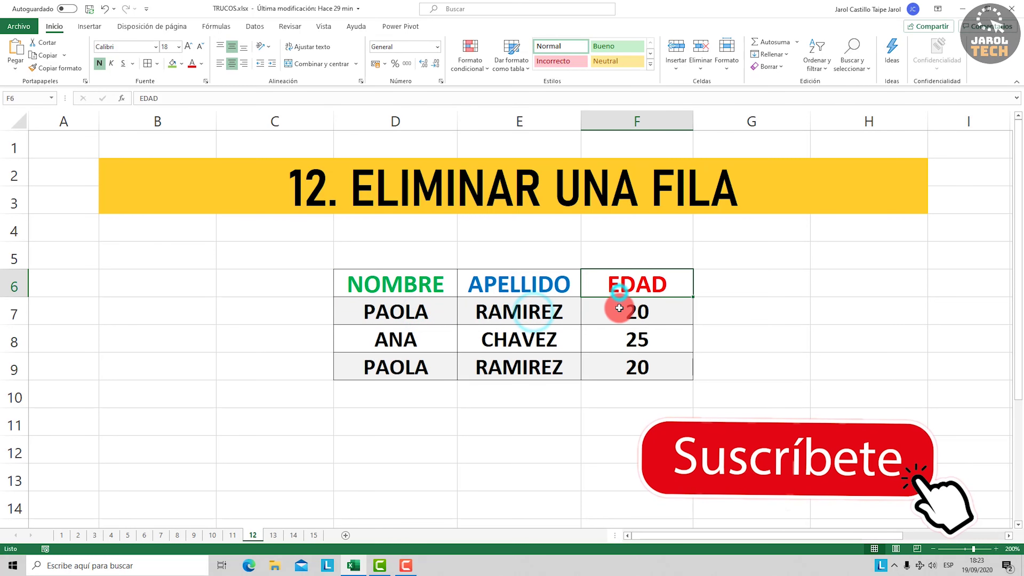
{"action": "left_click_drag", "start_coordinate": [393, 366], "coordinate": [647, 371]}
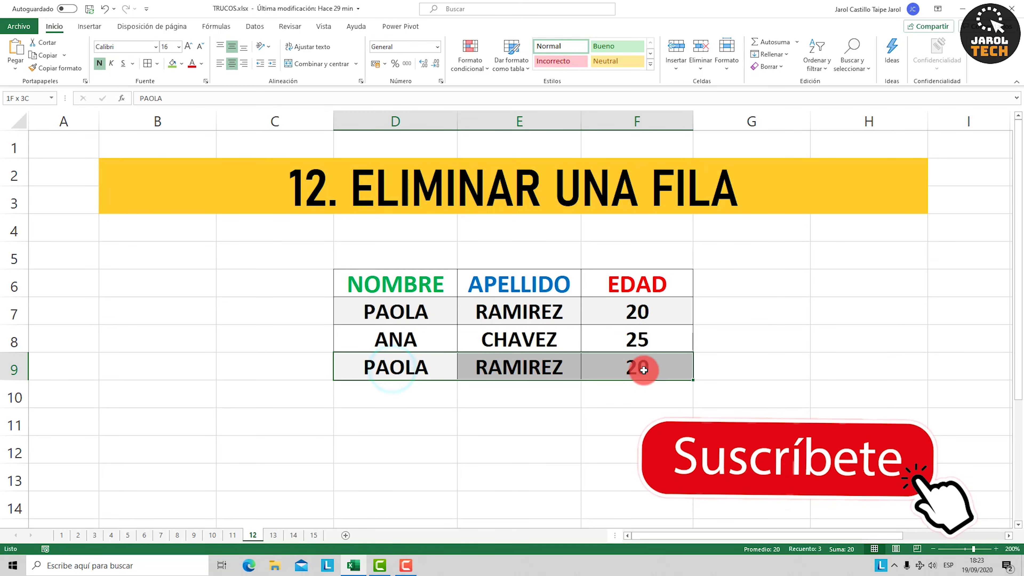
{"action": "left_click_drag", "start_coordinate": [387, 308], "coordinate": [658, 315]}
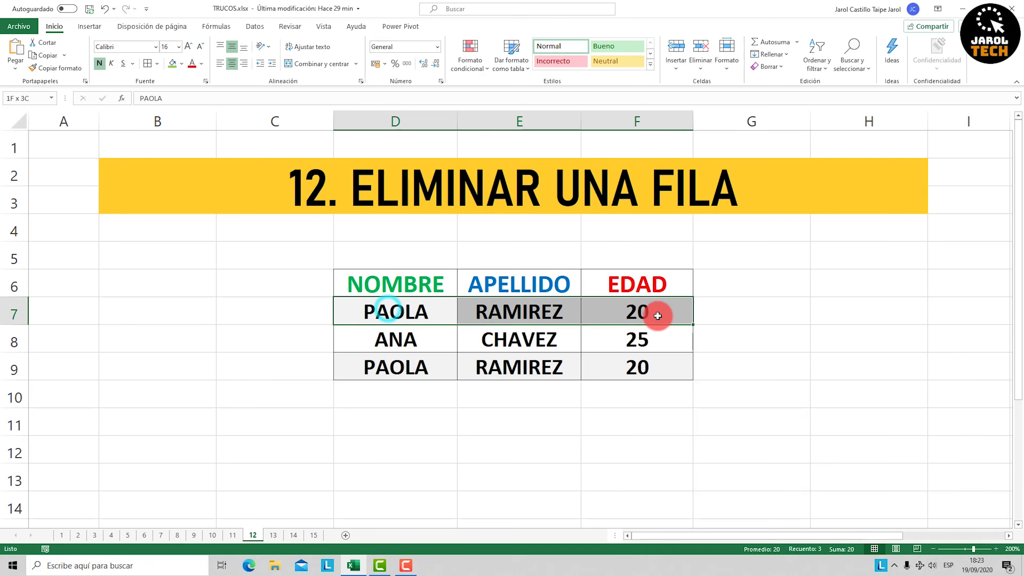
{"action": "mouse_move", "coordinate": [70, 314]}
{"action": "left_mouse_down"}
{"action": "mouse_move", "coordinate": [692, 318]}
{"action": "mouse_move", "coordinate": [589, 319]}
{"action": "left_mouse_up"}
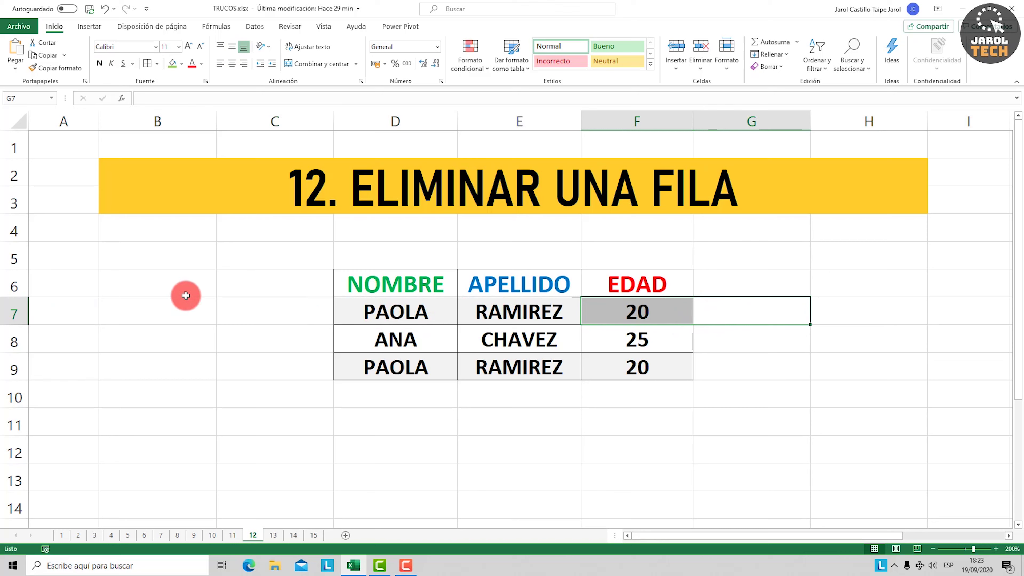
{"action": "left_click", "coordinate": [12, 313]}
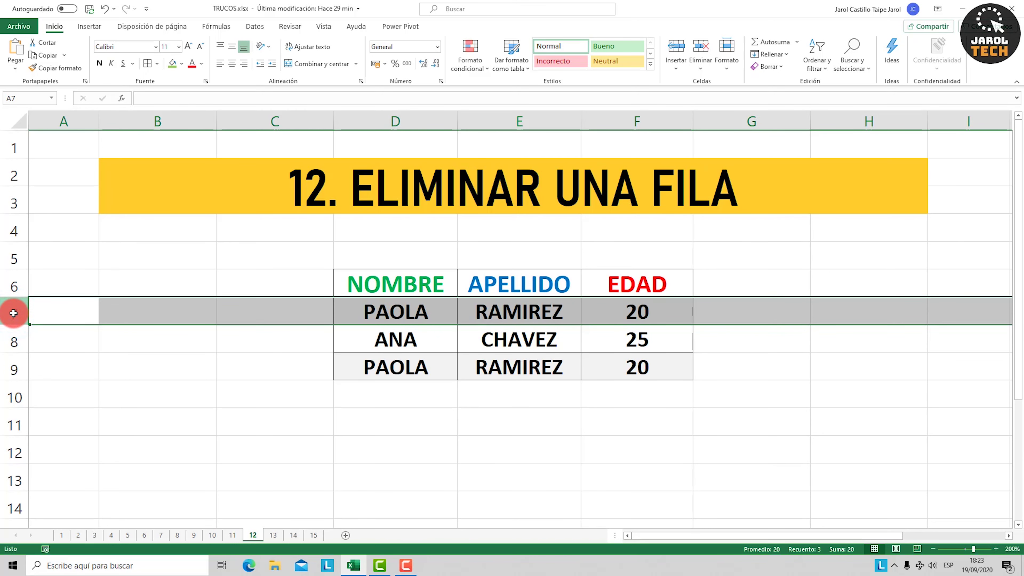
{"action": "key", "text": "ctrl+minus"}
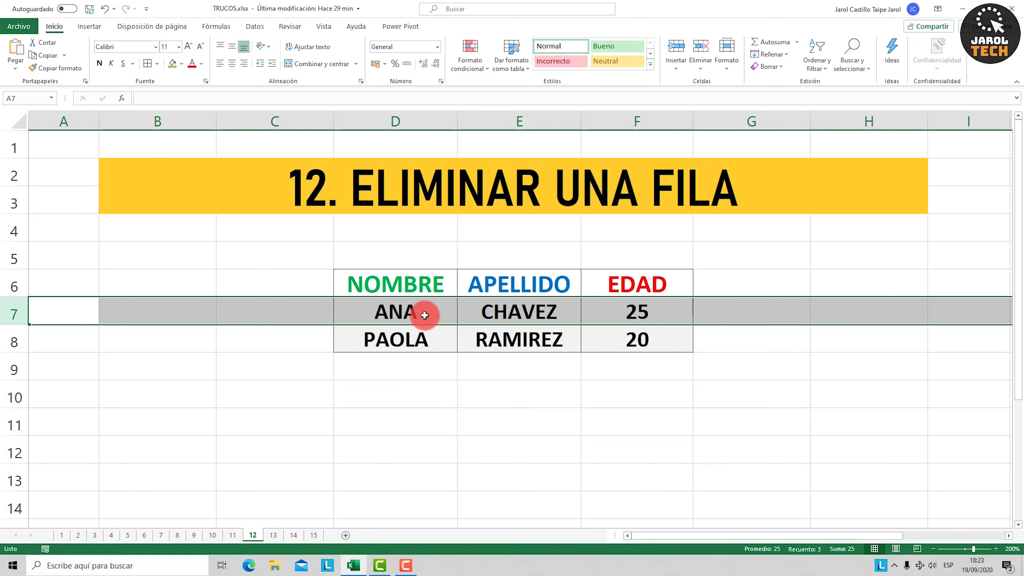
{"action": "left_click", "coordinate": [424, 313]}
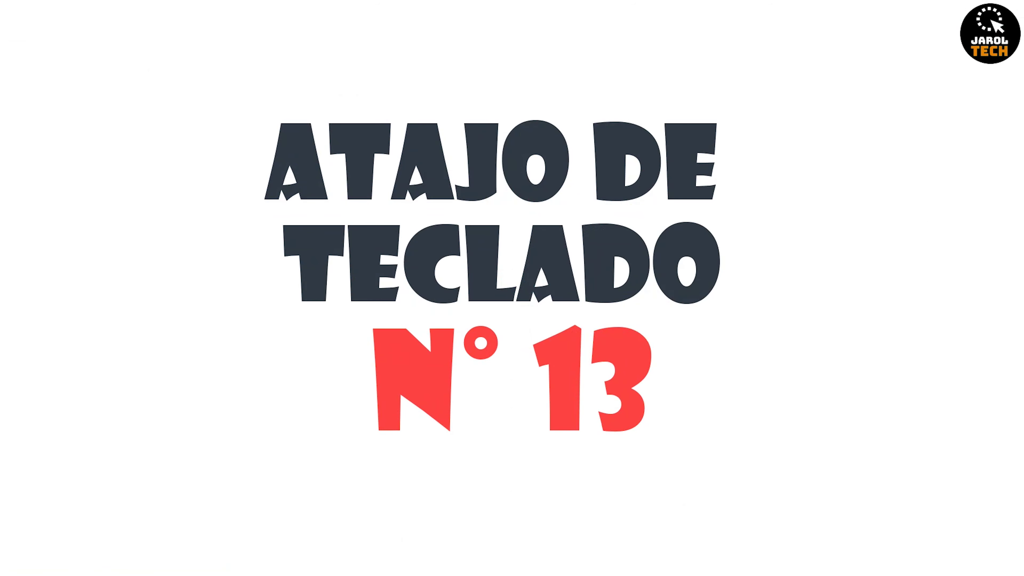
Step: Make the NOMBRE header cell D6 bold with Ctrl+2
{"action": "left_click", "coordinate": [135, 197]}
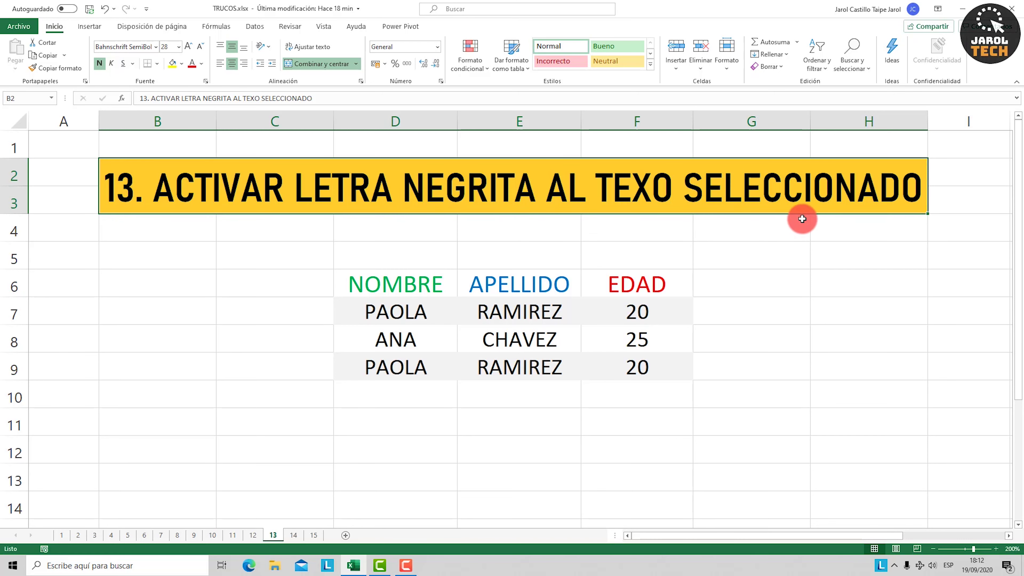
{"action": "left_click", "coordinate": [406, 287]}
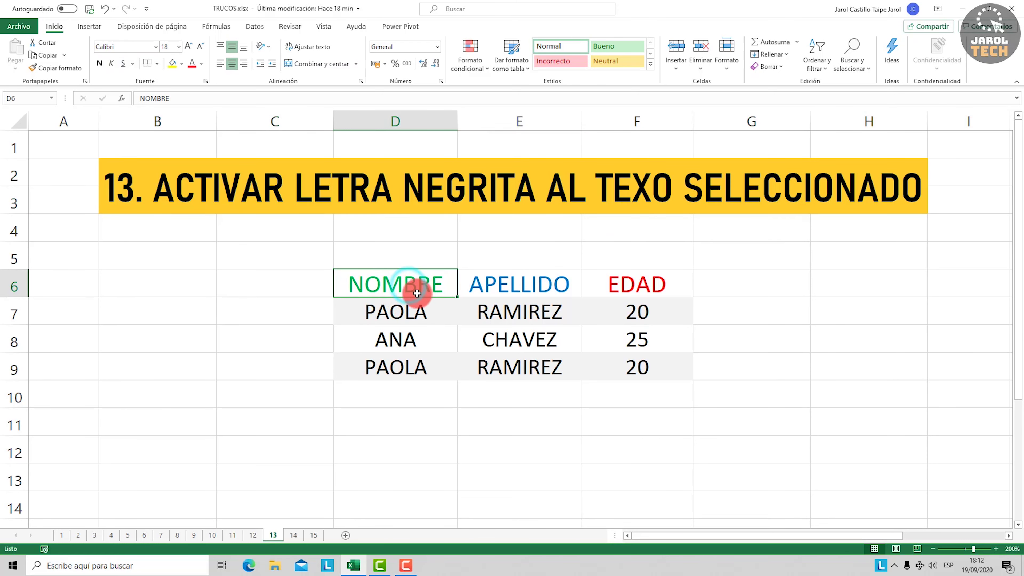
{"action": "left_click_drag", "start_coordinate": [422, 284], "coordinate": [635, 363]}
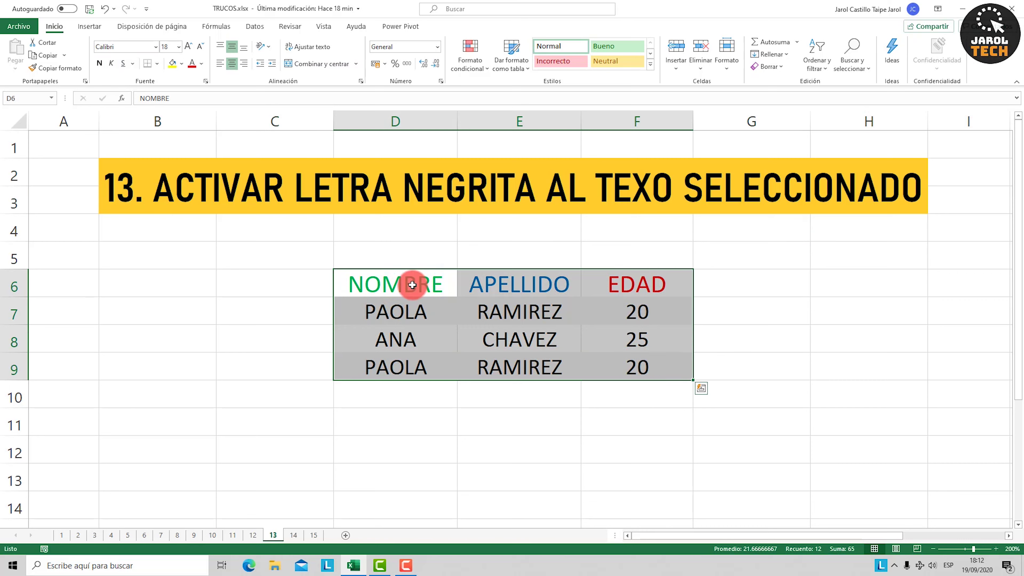
{"action": "left_click", "coordinate": [425, 281]}
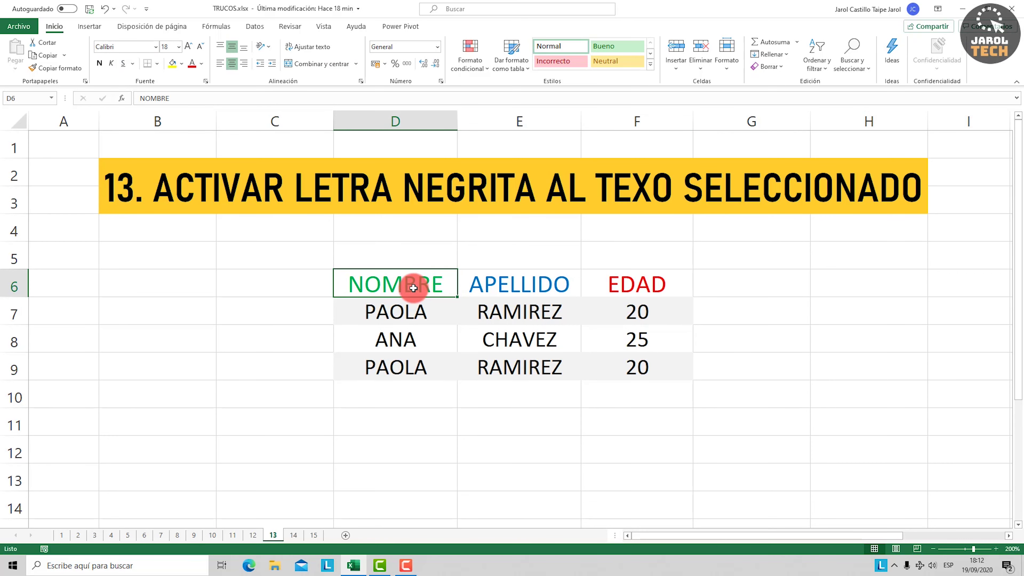
{"action": "key", "text": "ctrl+2"}
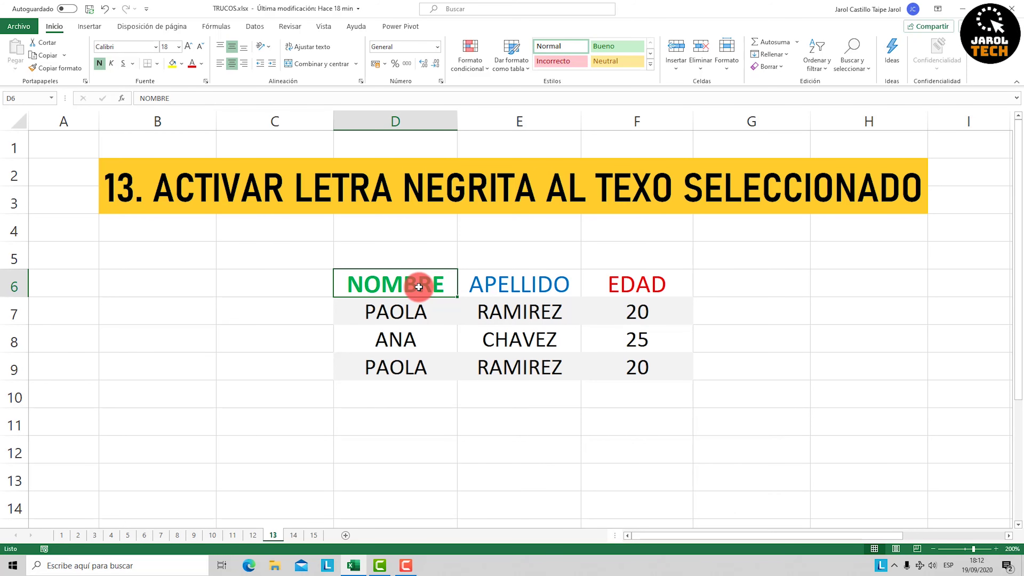
Step: Bold the names, surnames and ages in D7:F9 with Ctrl+2 and check the cells
{"action": "left_click_drag", "start_coordinate": [413, 314], "coordinate": [527, 330]}
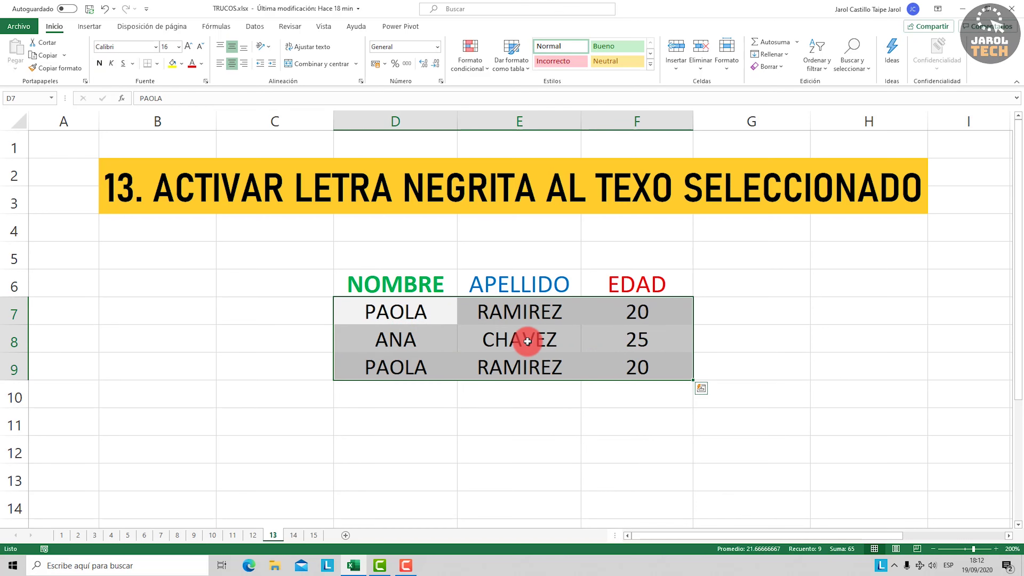
{"action": "key", "text": "ctrl+2"}
{"action": "left_click", "coordinate": [447, 313]}
{"action": "left_click", "coordinate": [514, 313]}
{"action": "left_click", "coordinate": [620, 314]}
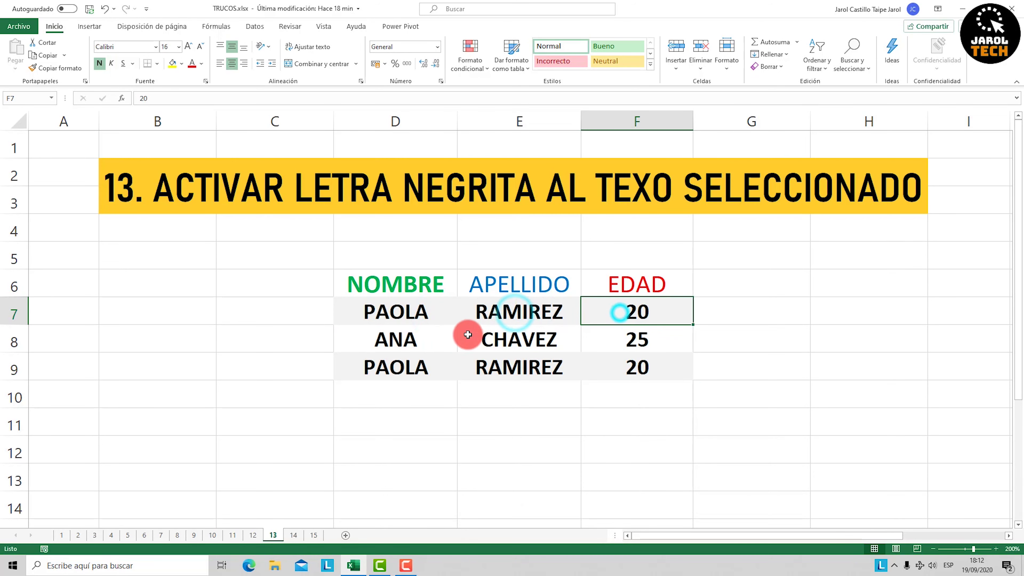
{"action": "left_click", "coordinate": [440, 338]}
{"action": "left_click", "coordinate": [513, 346]}
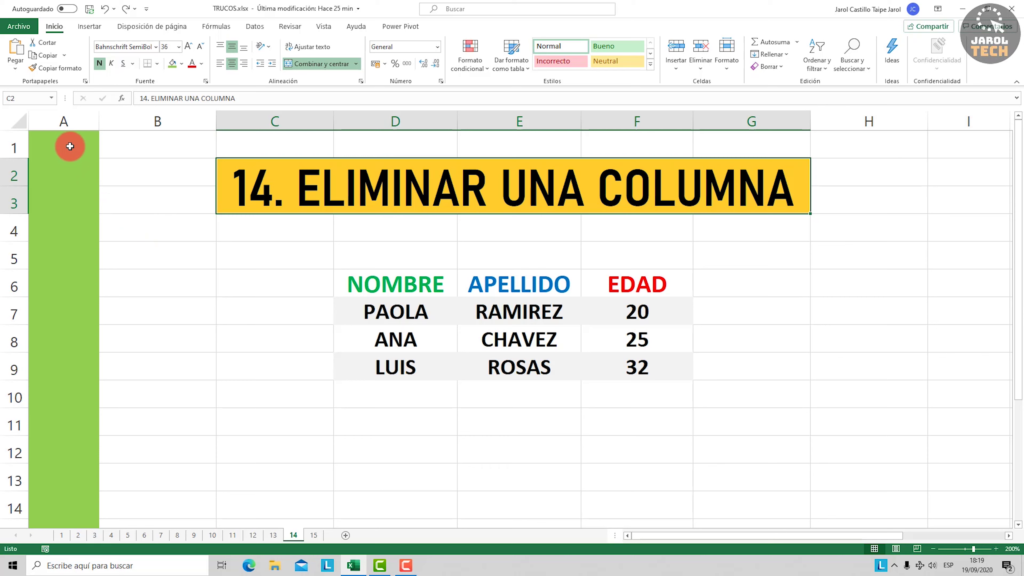
Step: Delete the entire green column A on sheet 14 with Ctrl + -
{"action": "left_click_drag", "start_coordinate": [75, 140], "coordinate": [59, 462]}
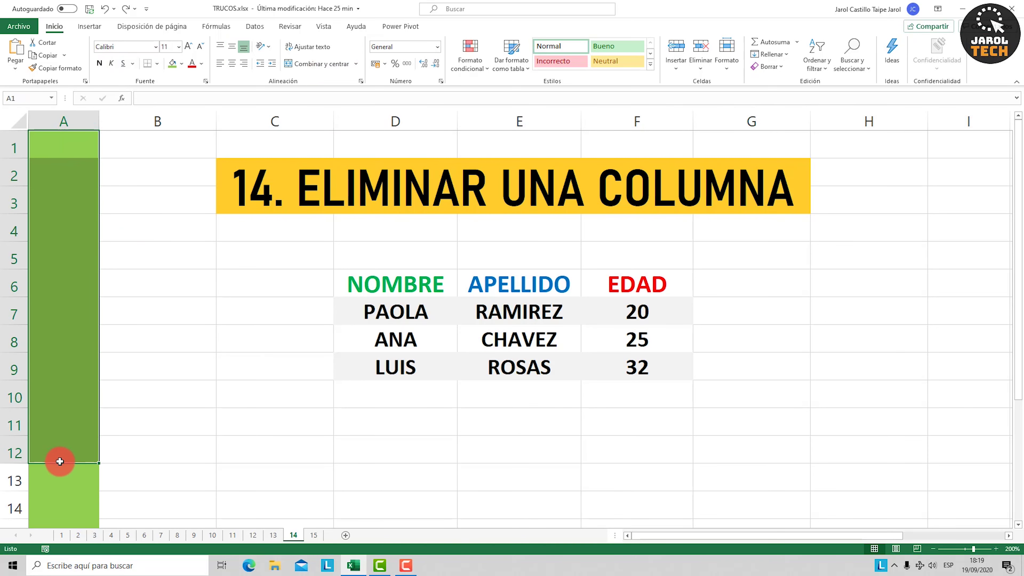
{"action": "left_click", "coordinate": [57, 119]}
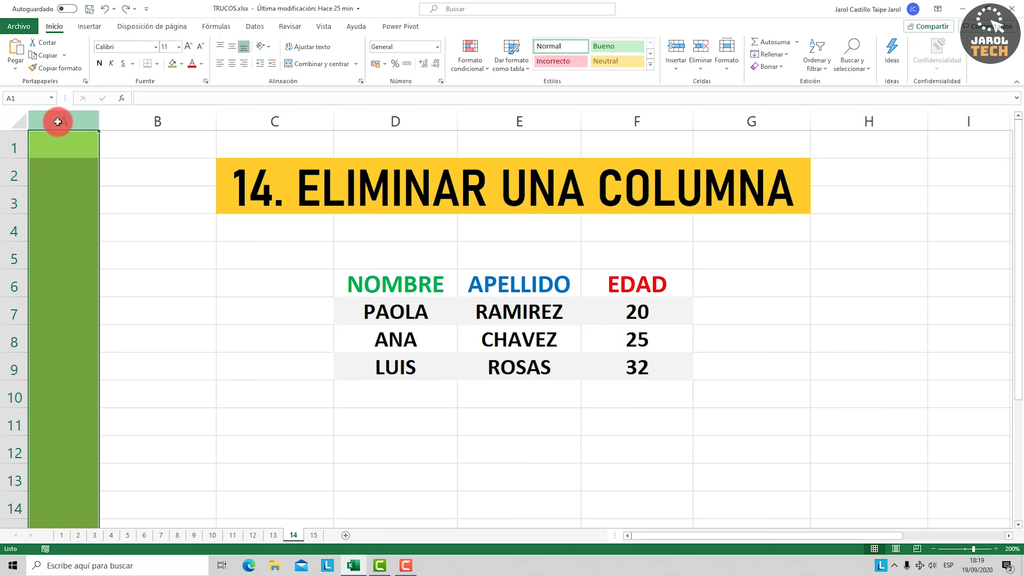
{"action": "key", "text": "ctrl+minus"}
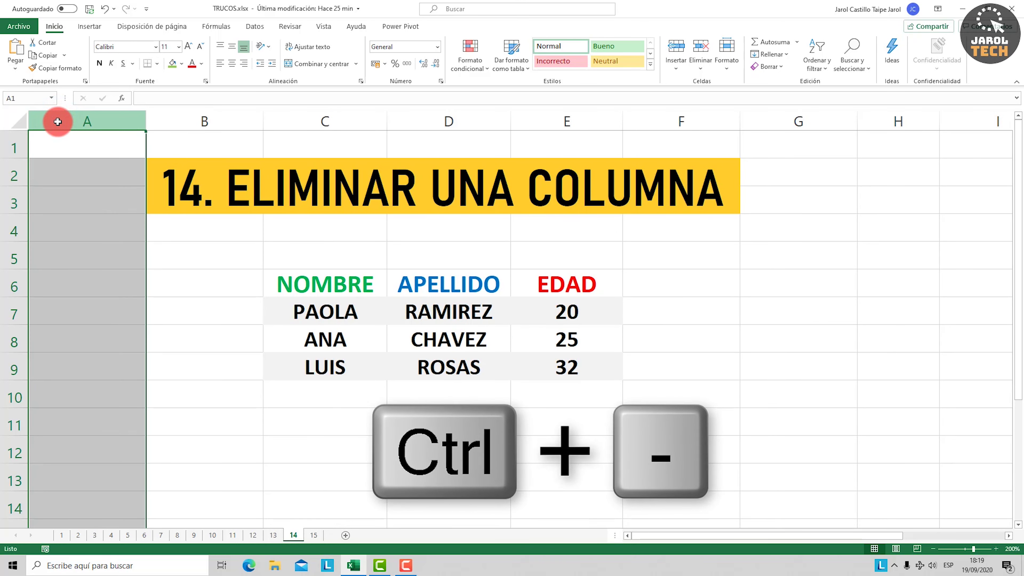
{"action": "left_click", "coordinate": [64, 184]}
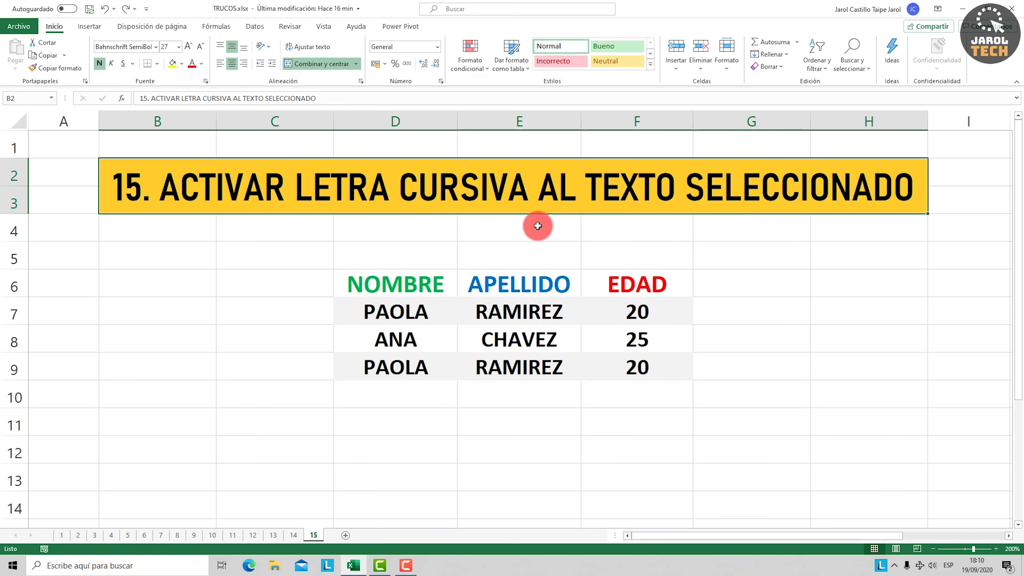
Step: Italicise the NOMBRE header cell D6 with Ctrl+3
{"action": "left_click", "coordinate": [428, 282]}
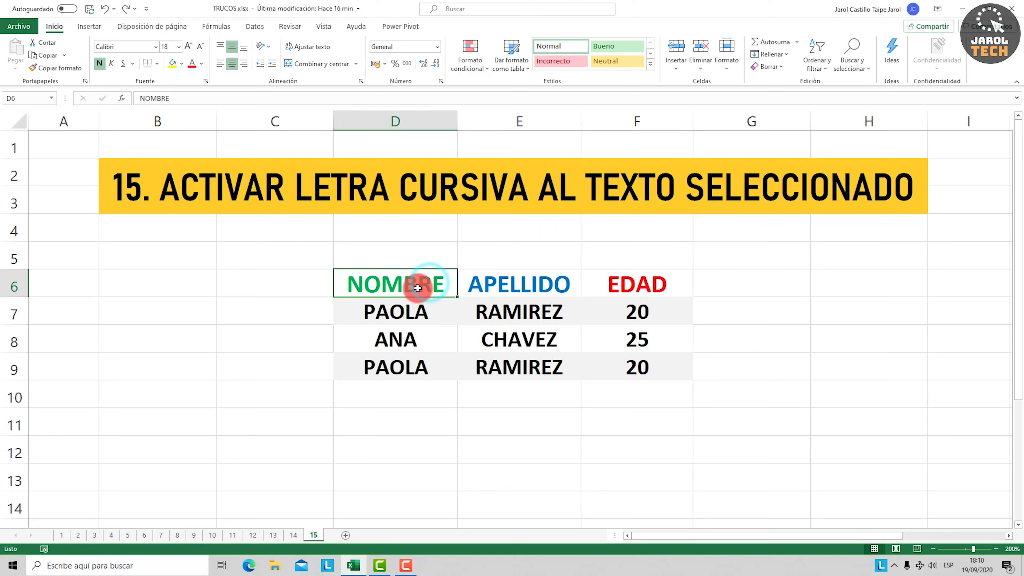
{"action": "left_click_drag", "start_coordinate": [424, 282], "coordinate": [639, 367]}
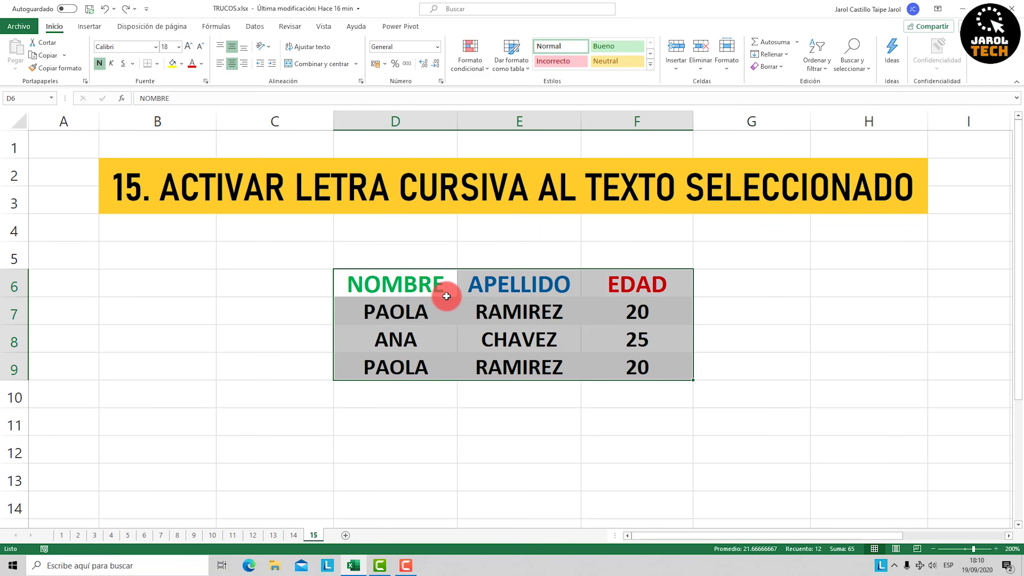
{"action": "left_click", "coordinate": [434, 287]}
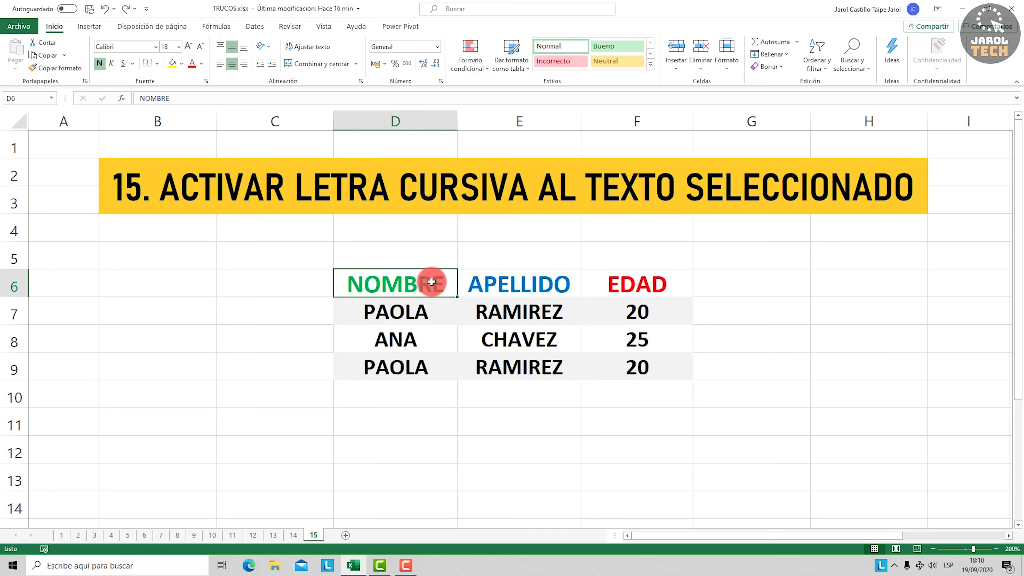
{"action": "key", "text": "ctrl+3"}
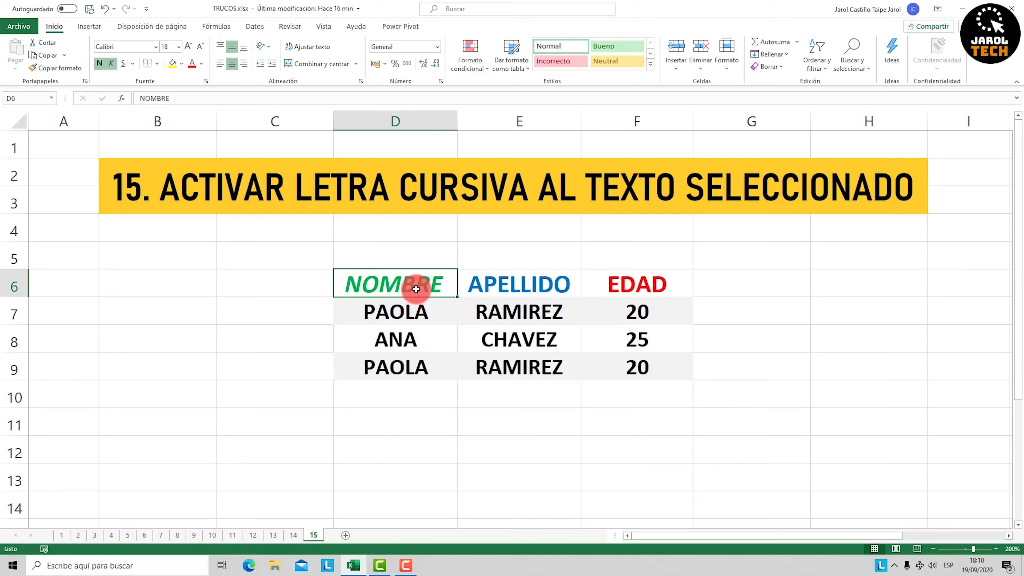
Step: Italicise the names, surnames and ages in D7:F9 with Ctrl+3 and check the cells
{"action": "left_click_drag", "start_coordinate": [423, 311], "coordinate": [545, 347]}
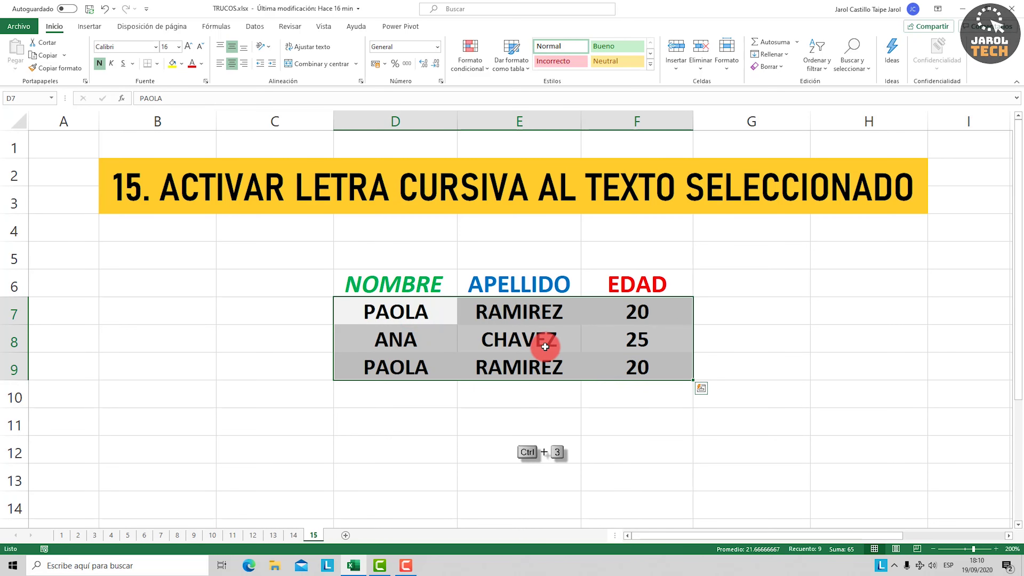
{"action": "key", "text": "ctrl+3"}
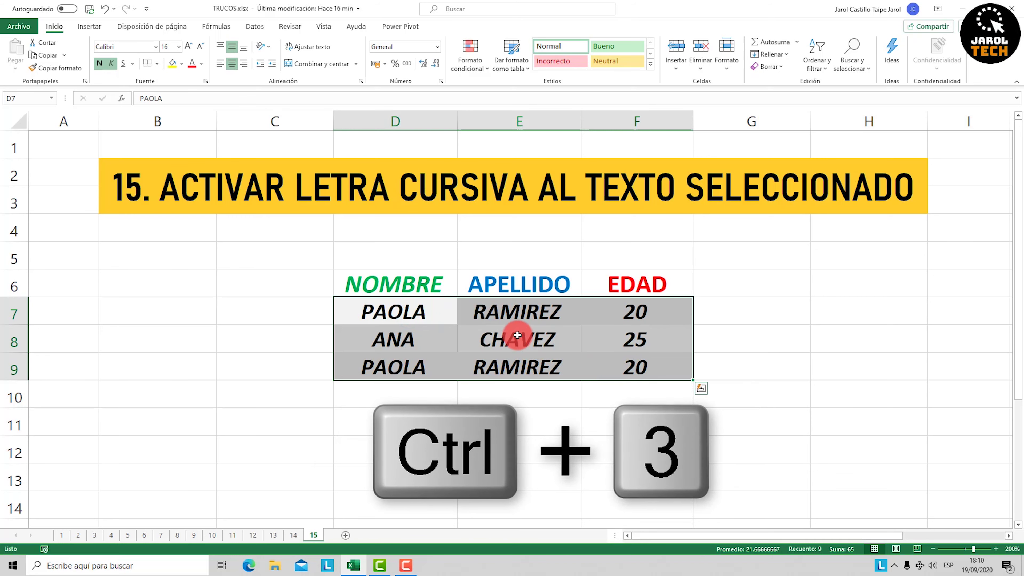
{"action": "left_click", "coordinate": [434, 313]}
{"action": "left_click", "coordinate": [520, 312]}
{"action": "left_click", "coordinate": [607, 311]}
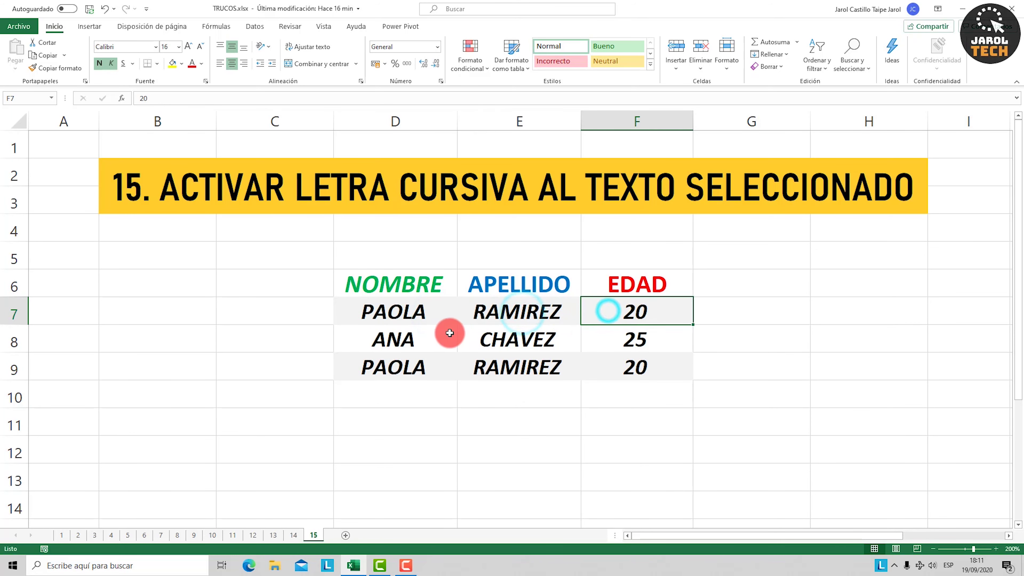
{"action": "left_click", "coordinate": [450, 333]}
{"action": "left_click", "coordinate": [519, 339]}
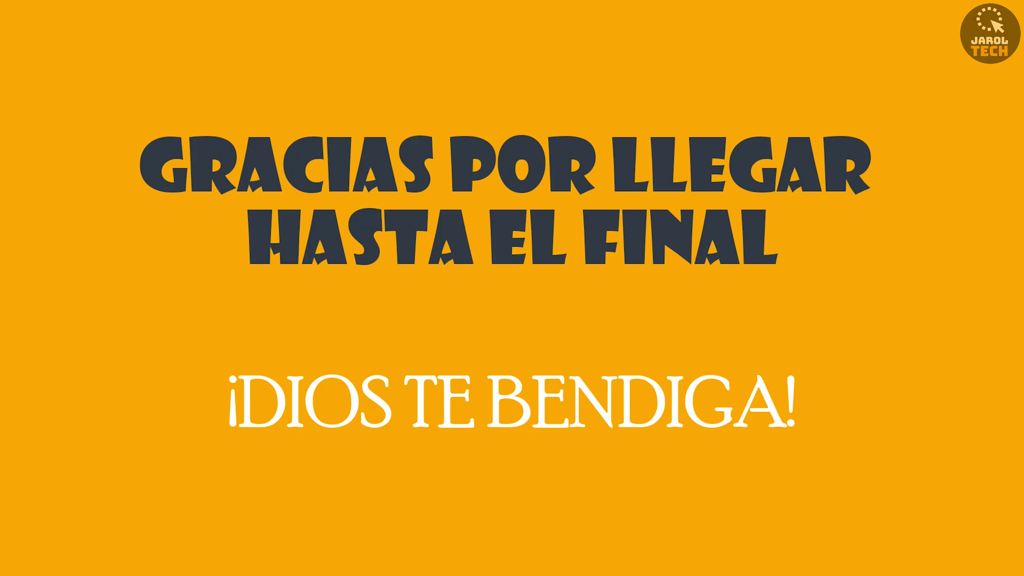